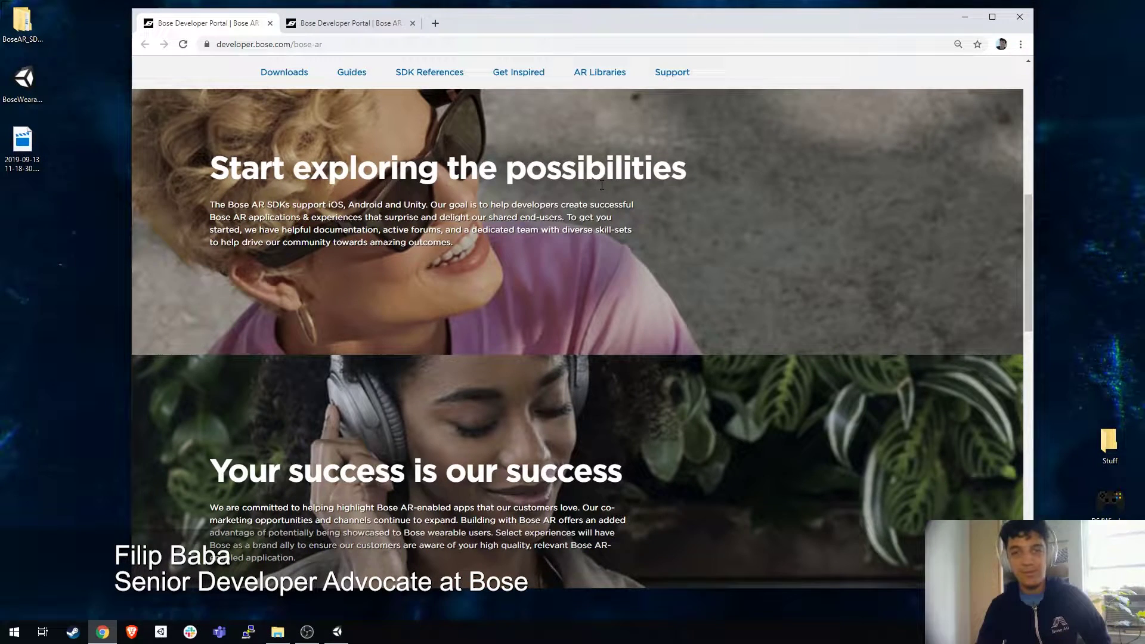
# Go to the Bose AR Downloads page and scroll to the Unity SDK table listing 4.0.1 and 4.0.0.
pyautogui.moveTo(823, 17); pyautogui.dragTo(820, 27)
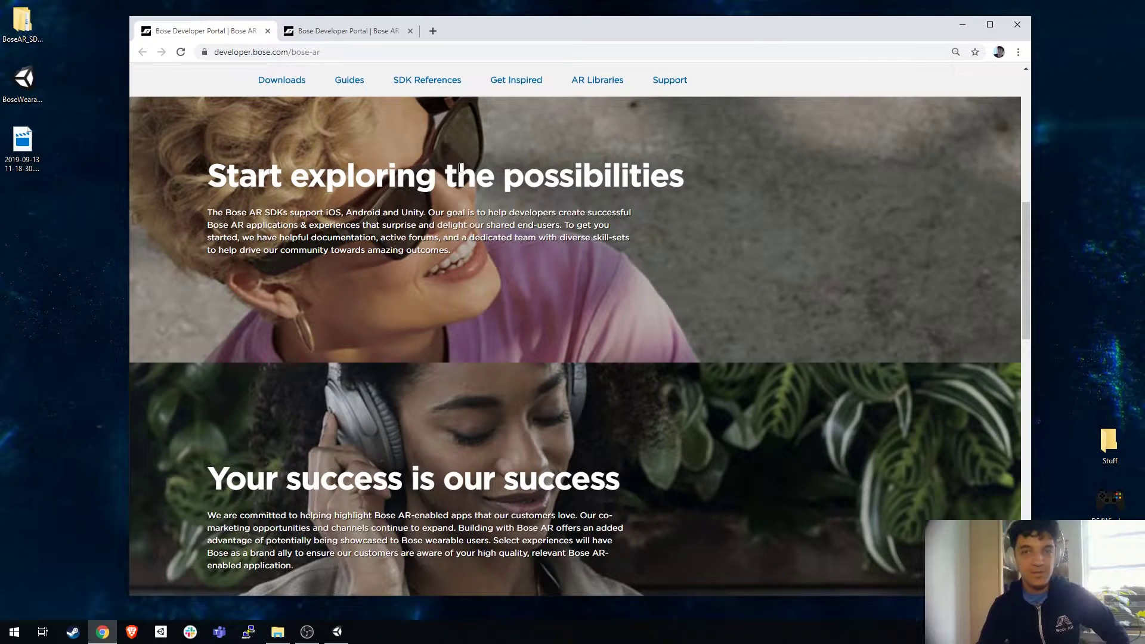
pyautogui.click(373, 31)
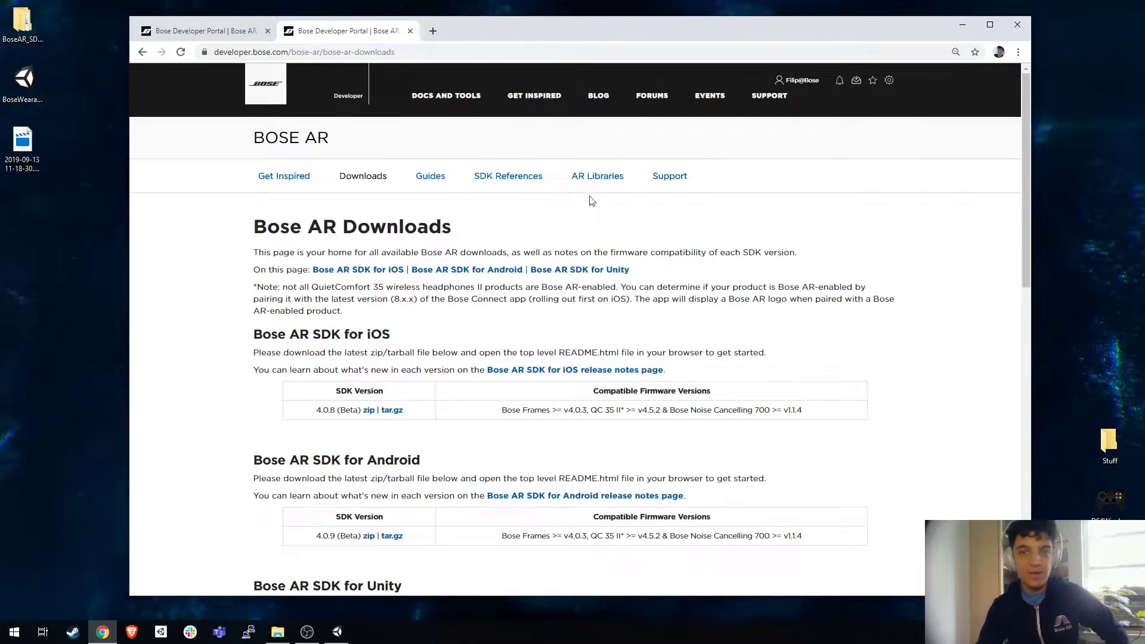
pyautogui.click(606, 269)
pyautogui.scroll(-1, 606, 276)
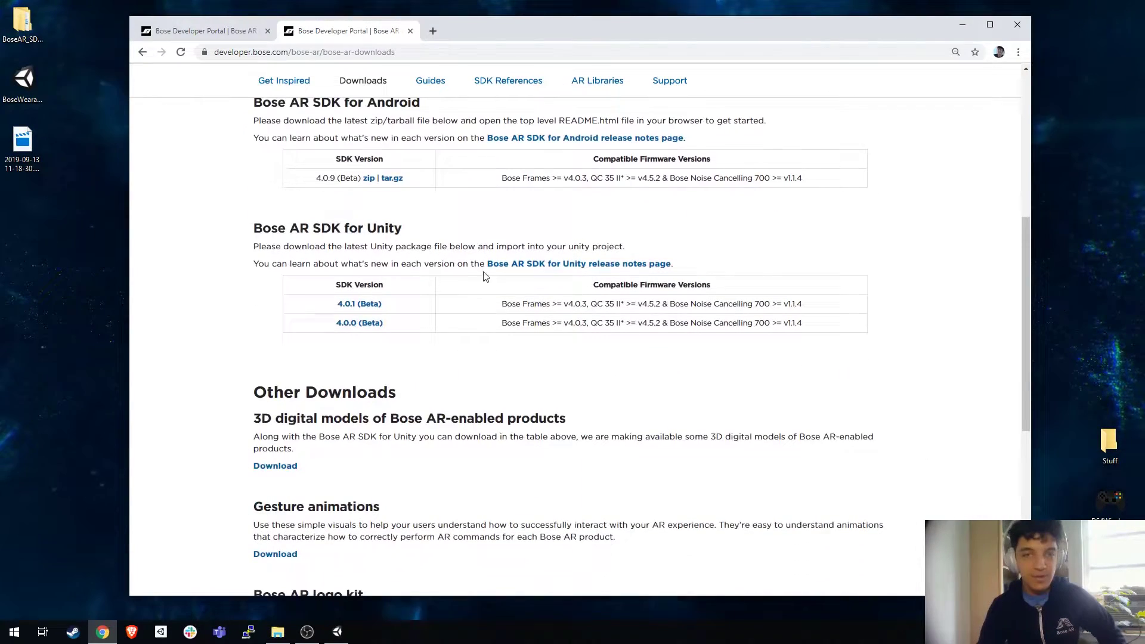
pyautogui.moveTo(255, 233); pyautogui.dragTo(411, 233)
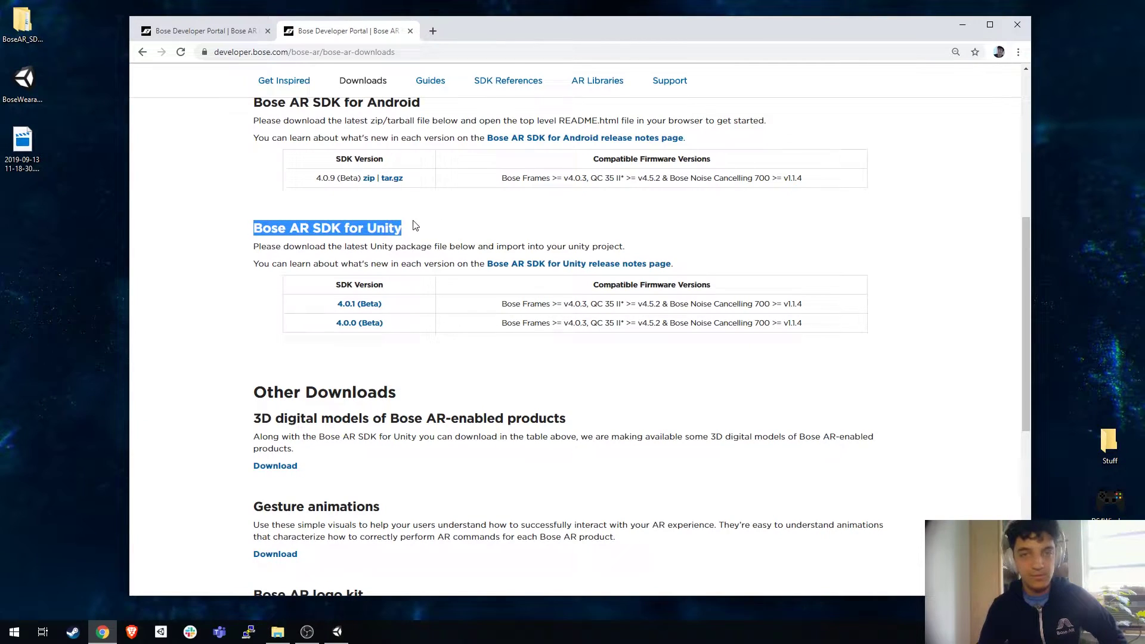
pyautogui.click(416, 225)
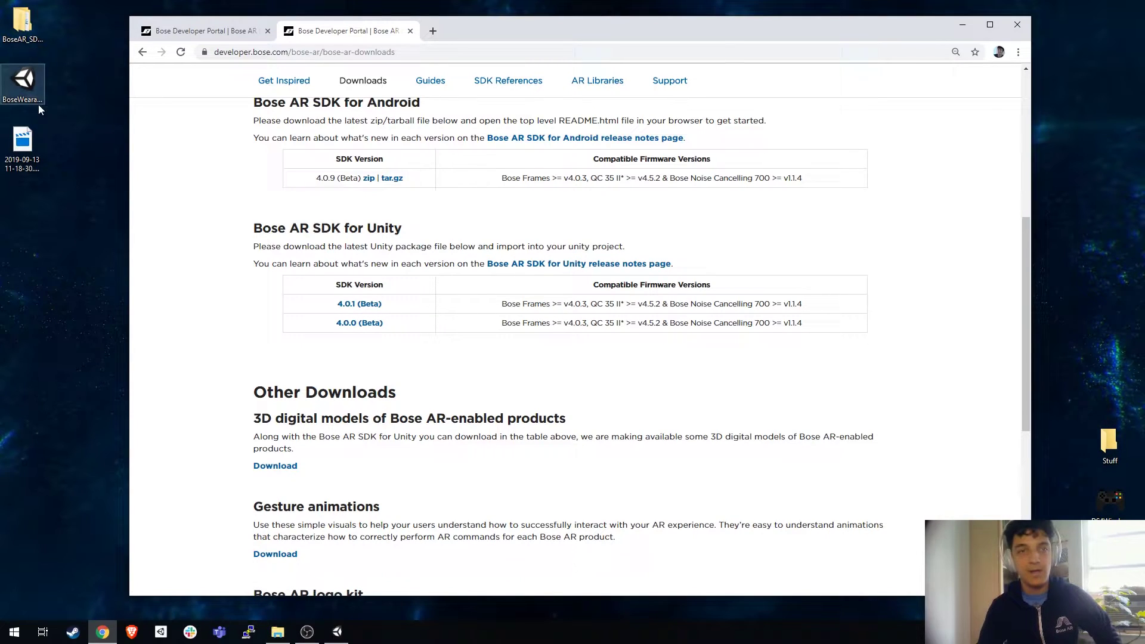
# Import all assets of the desktop BoseWearable package into the Unity project, adding Bose and Plugins folders.
pyautogui.moveTo(588, 36); pyautogui.dragTo(573, 43)
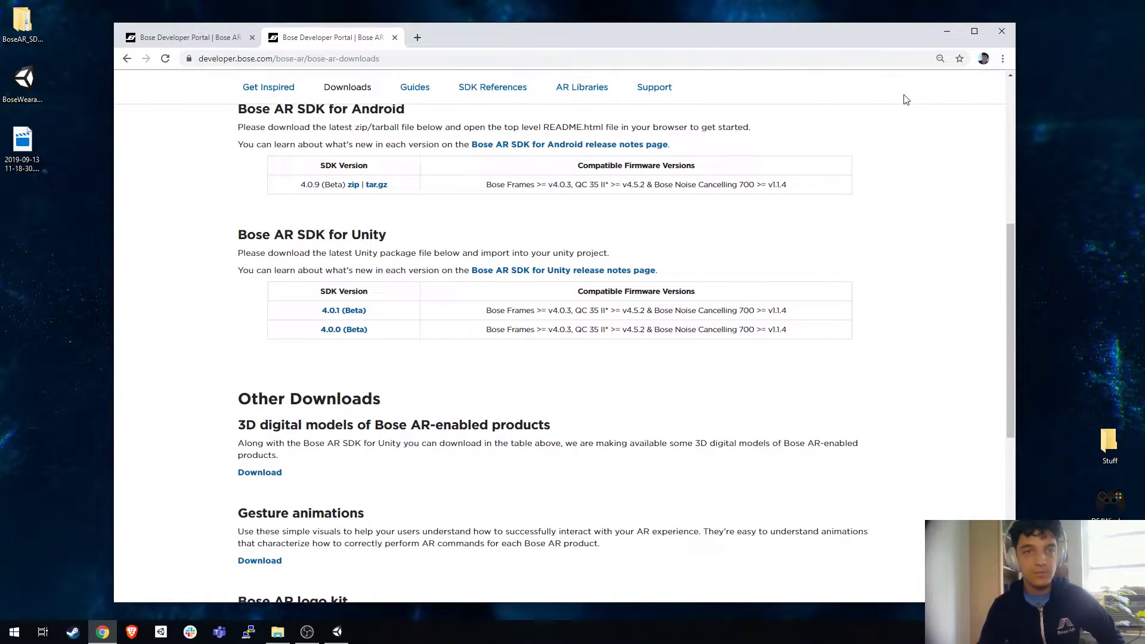
pyautogui.click(942, 36)
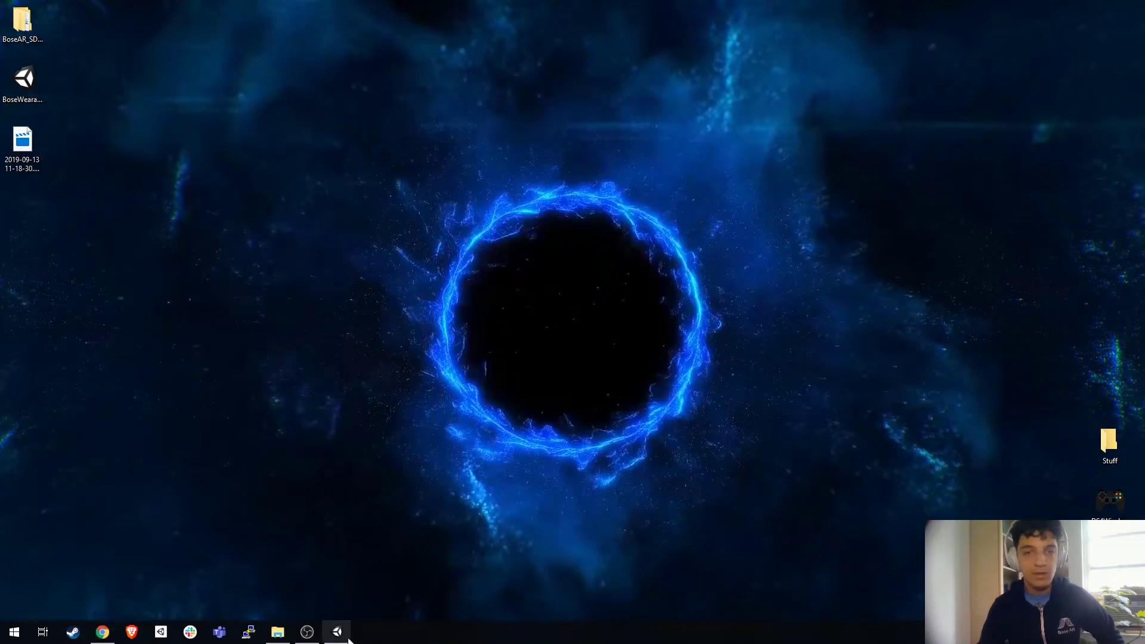
pyautogui.click(337, 632)
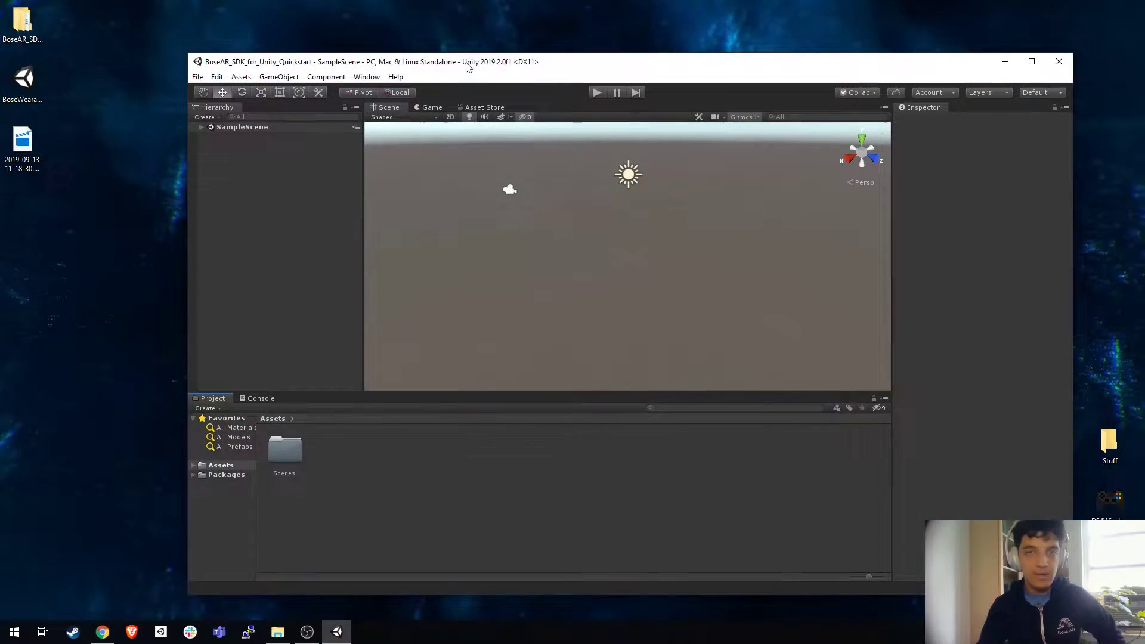
pyautogui.moveTo(397, 60); pyautogui.dragTo(386, 58)
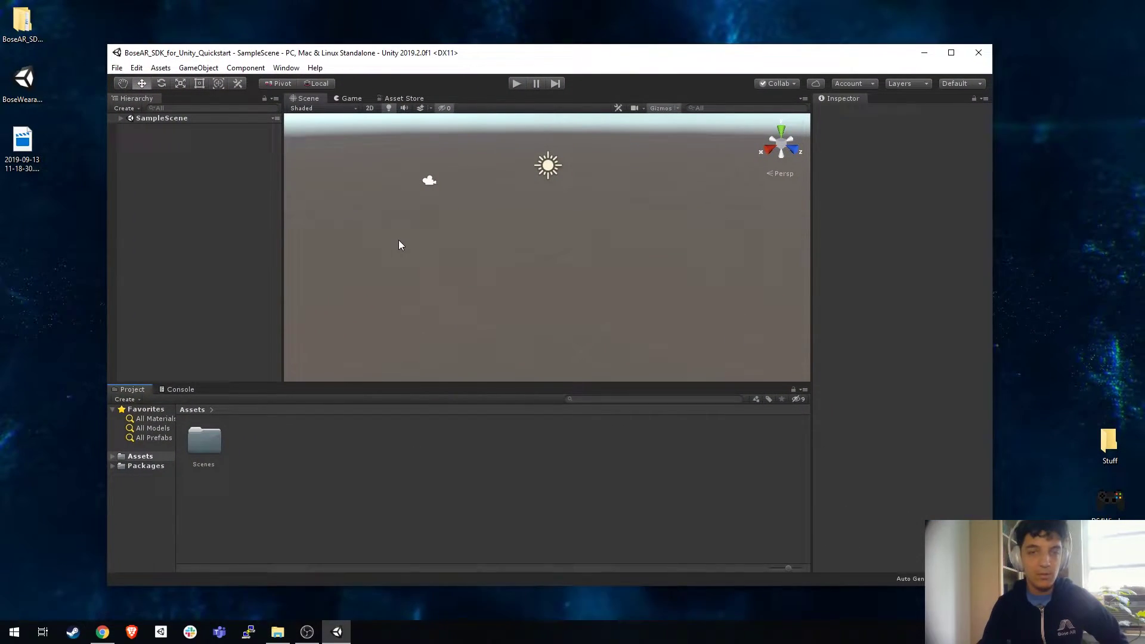
pyautogui.doubleClick(24, 79)
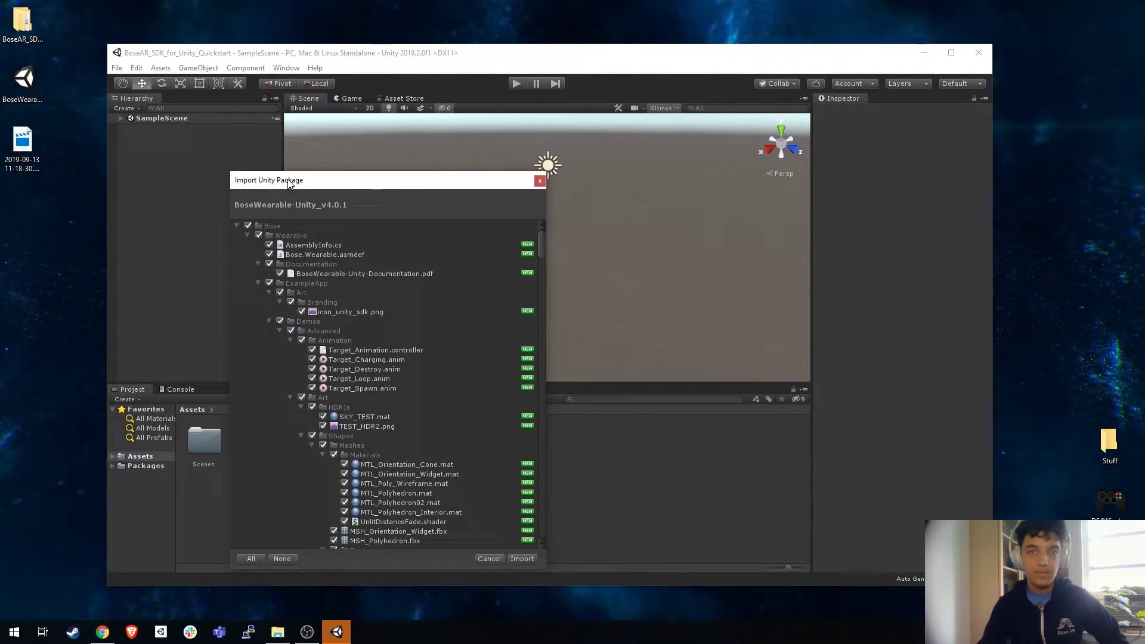
pyautogui.click(521, 555)
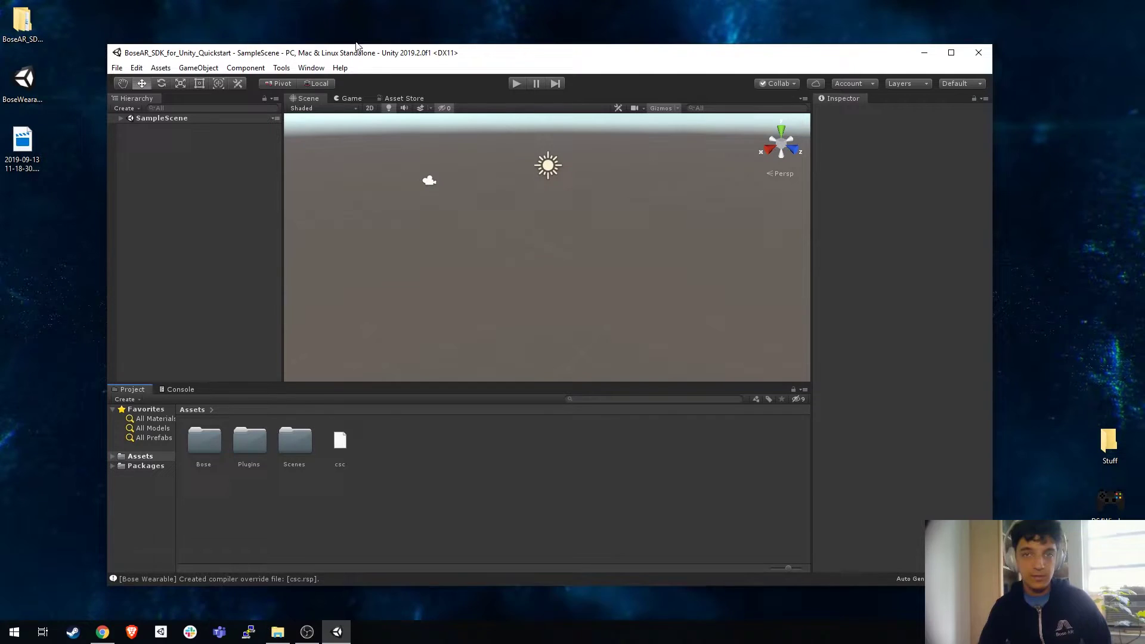
# Dock the Game view below the Scene beside the Project panel, resize the panels, and open Assets/Bose.
pyautogui.click(343, 99)
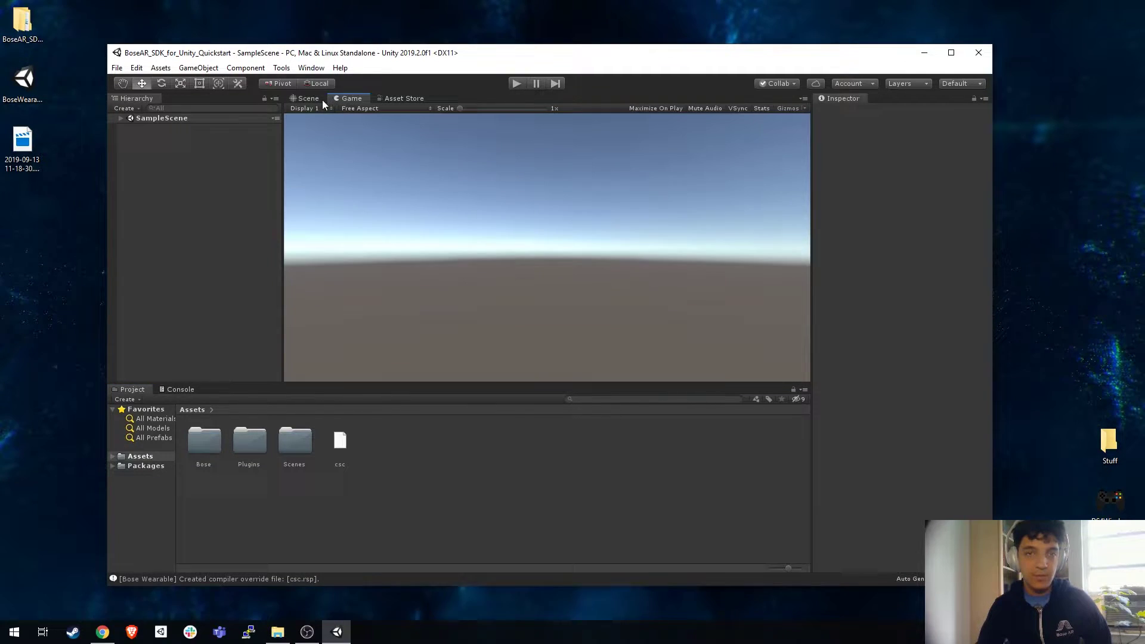
pyautogui.moveTo(337, 102); pyautogui.dragTo(735, 479)
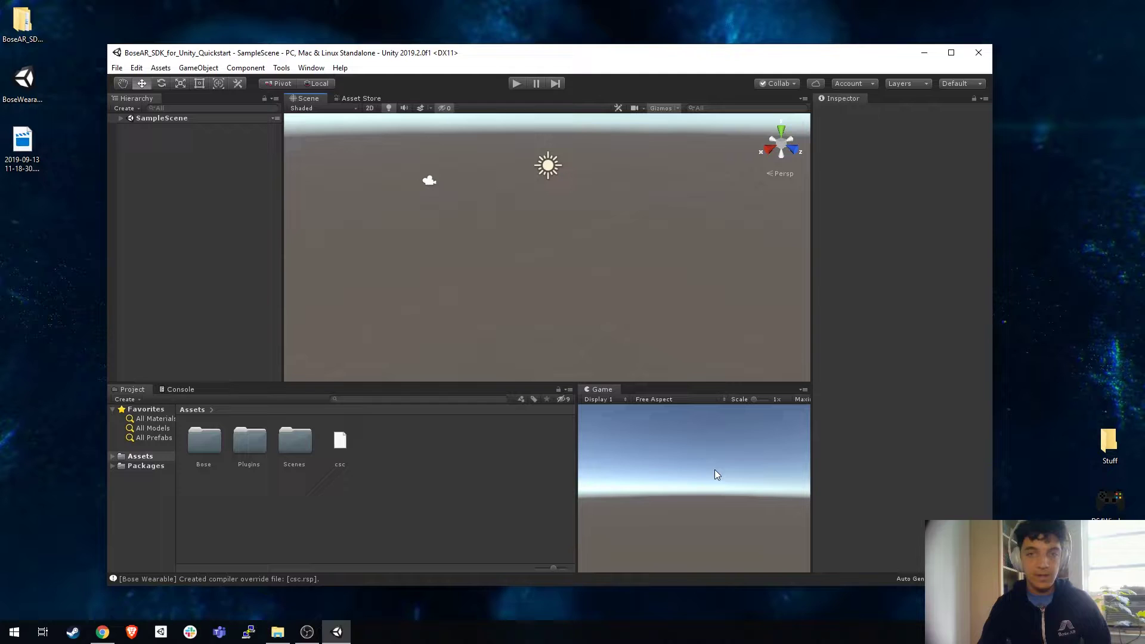
pyautogui.moveTo(577, 451); pyautogui.dragTo(649, 446)
pyautogui.moveTo(732, 383); pyautogui.dragTo(735, 358)
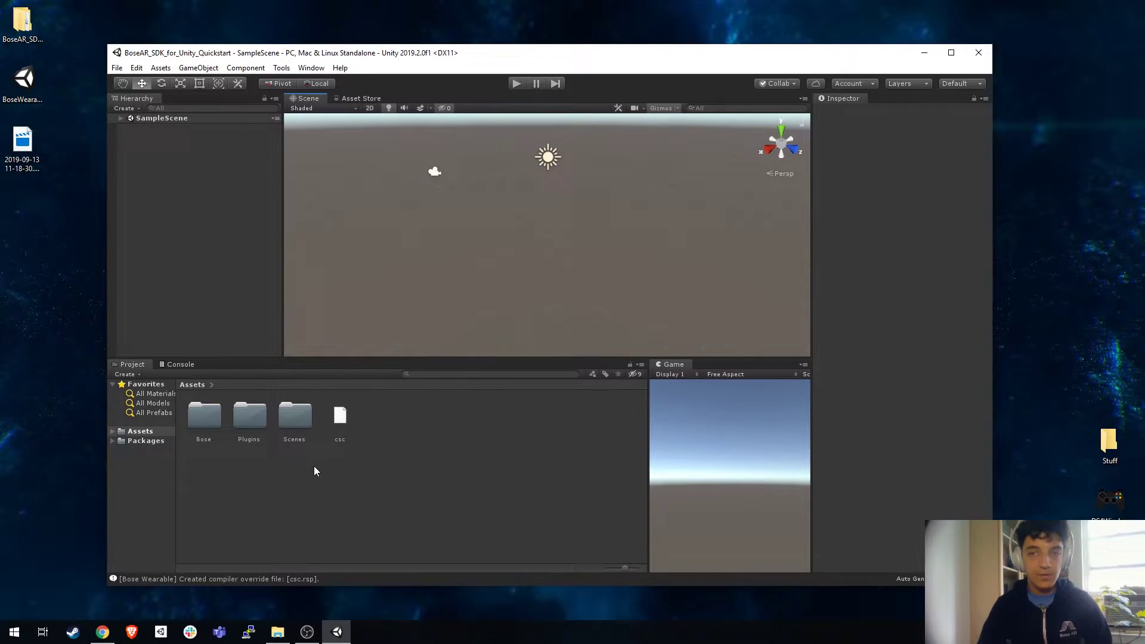
pyautogui.doubleClick(209, 422)
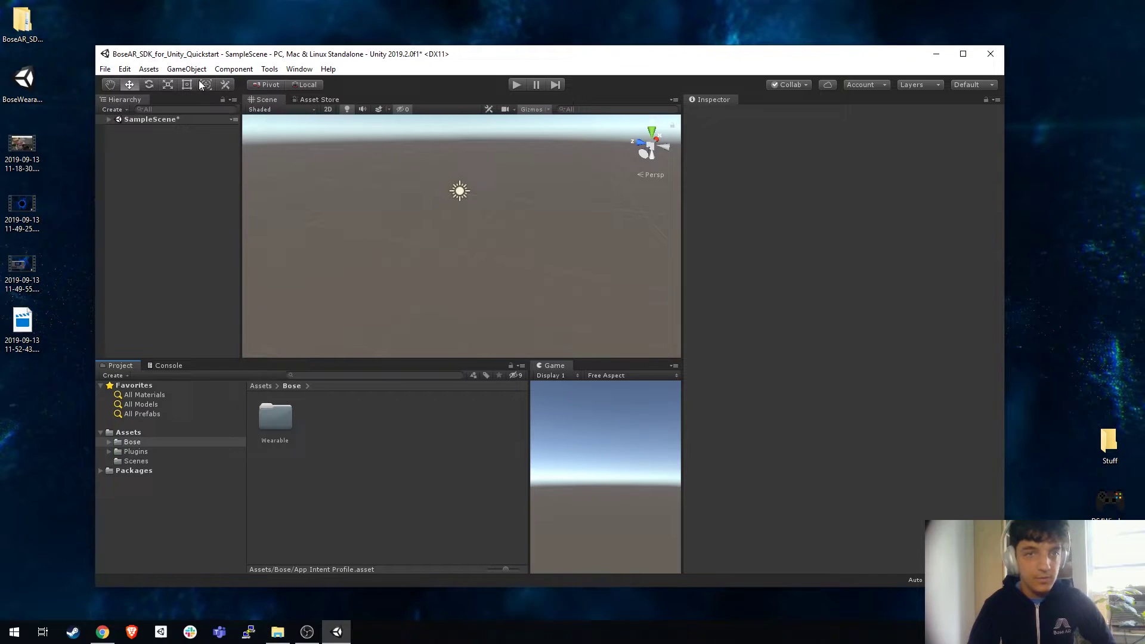
# Create a Bose Wearable App Intent Profile asset in the Bose folder, keeping its default name.
pyautogui.moveTo(516, 58); pyautogui.dragTo(536, 61)
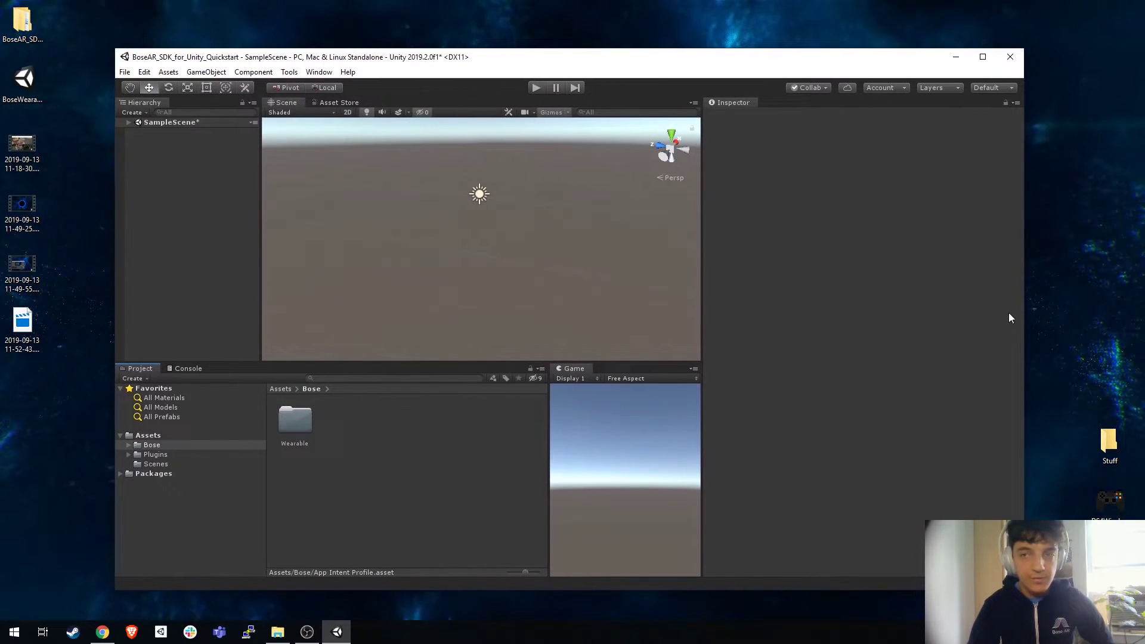
pyautogui.click(169, 71)
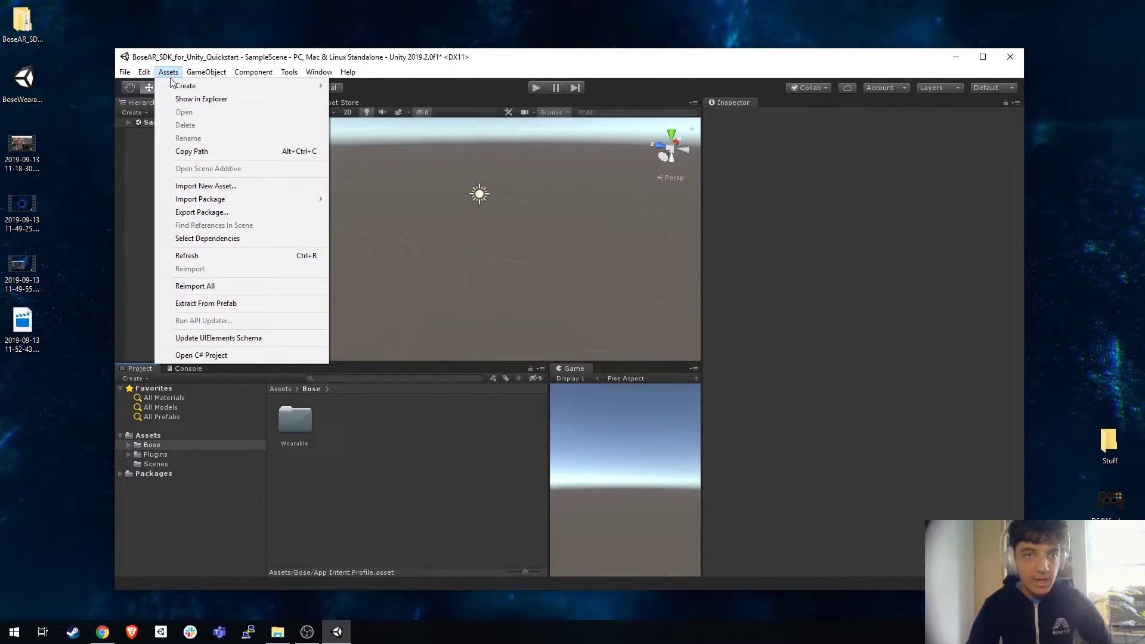
pyautogui.moveTo(210, 86)
pyautogui.moveTo(371, 91)
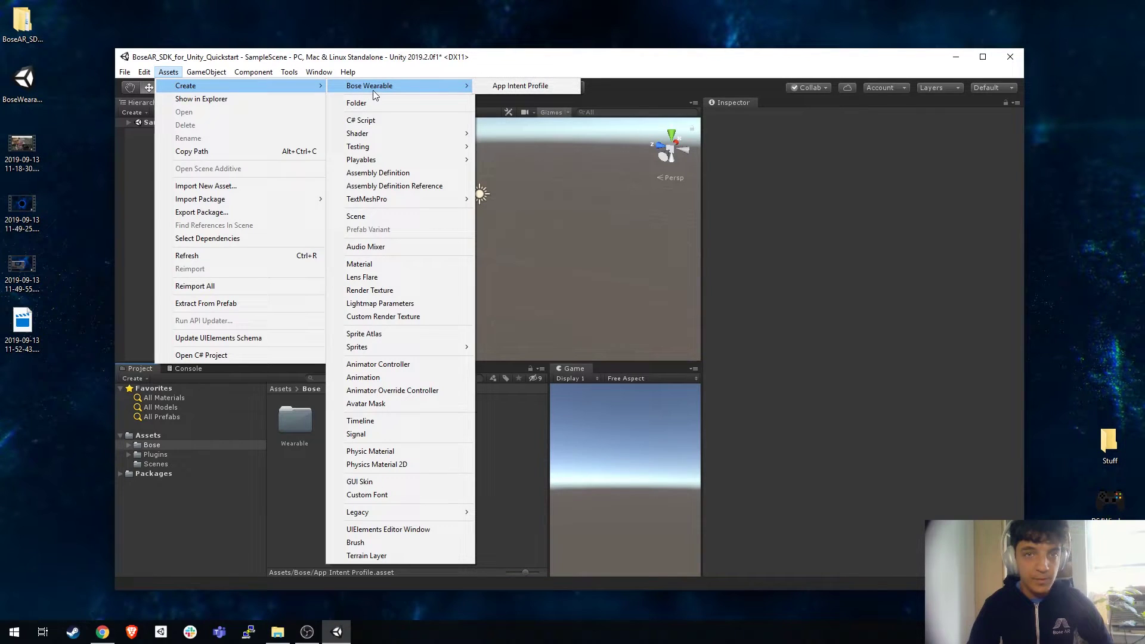
pyautogui.click(504, 87)
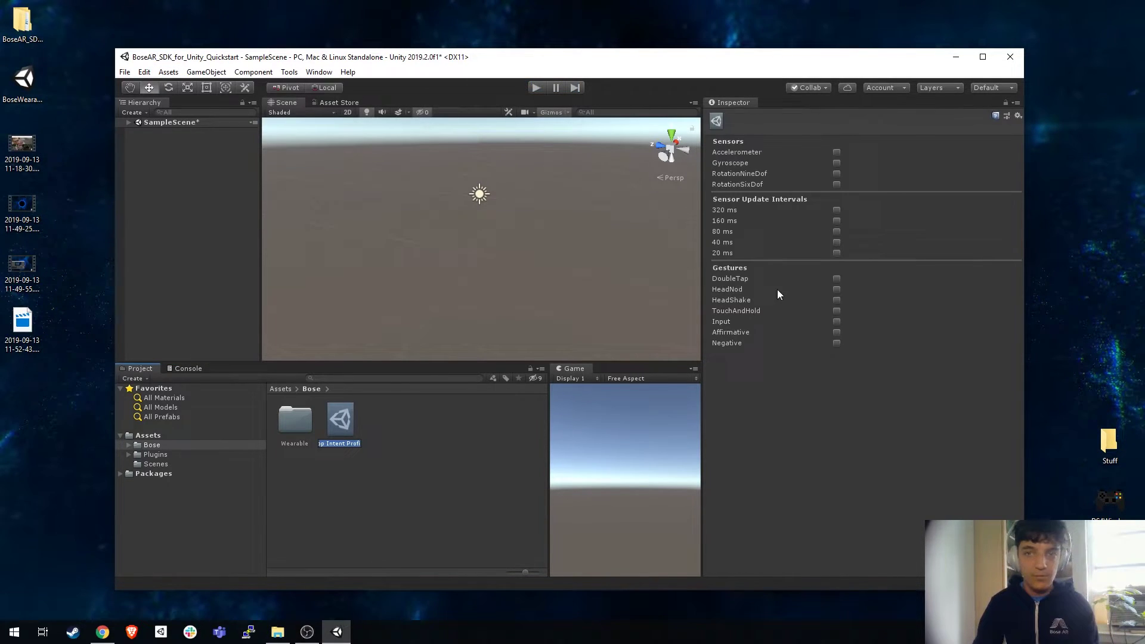
pyautogui.press('Return')
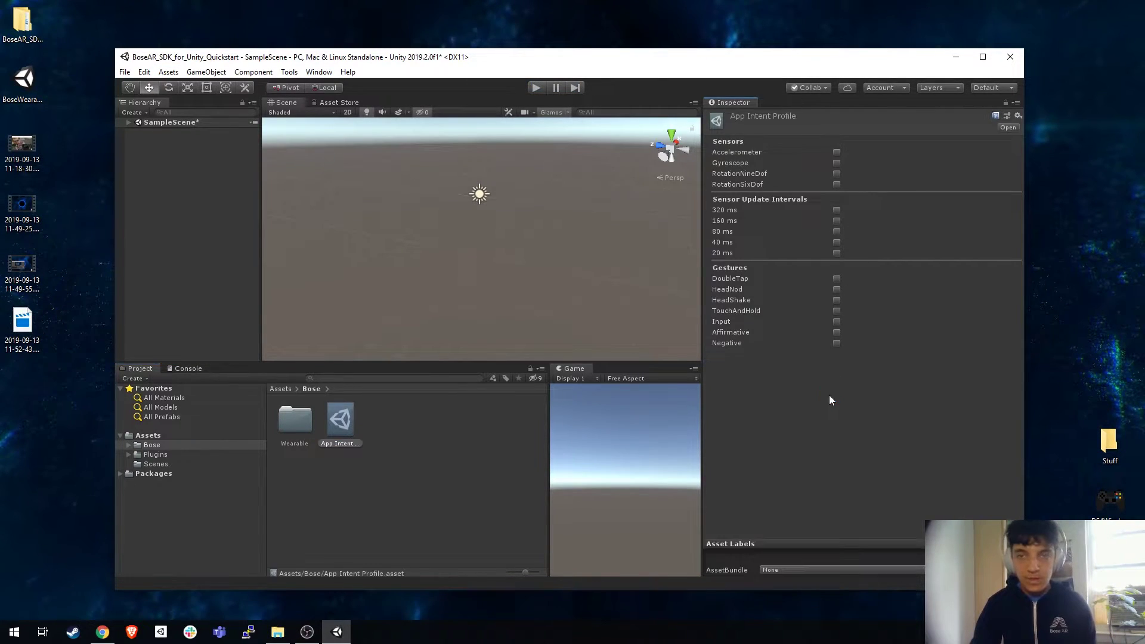
# Enable the Gyroscope and RotationSixDof sensors and the 40 ms update interval in the profile.
pyautogui.click(836, 162)
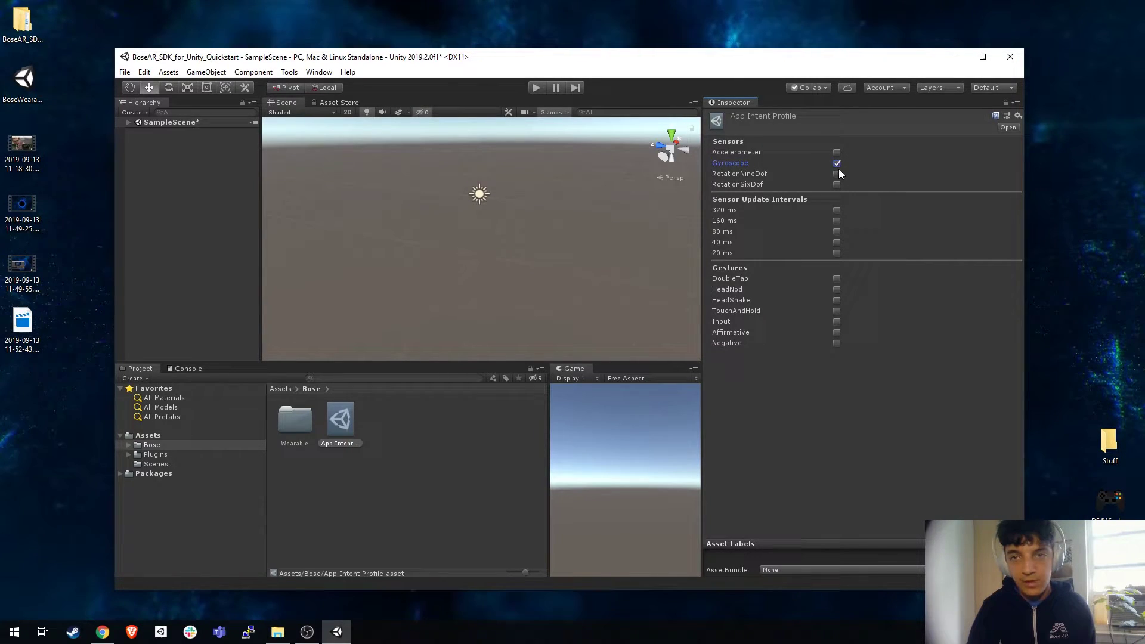
pyautogui.click(837, 184)
pyautogui.moveTo(844, 67); pyautogui.dragTo(819, 5)
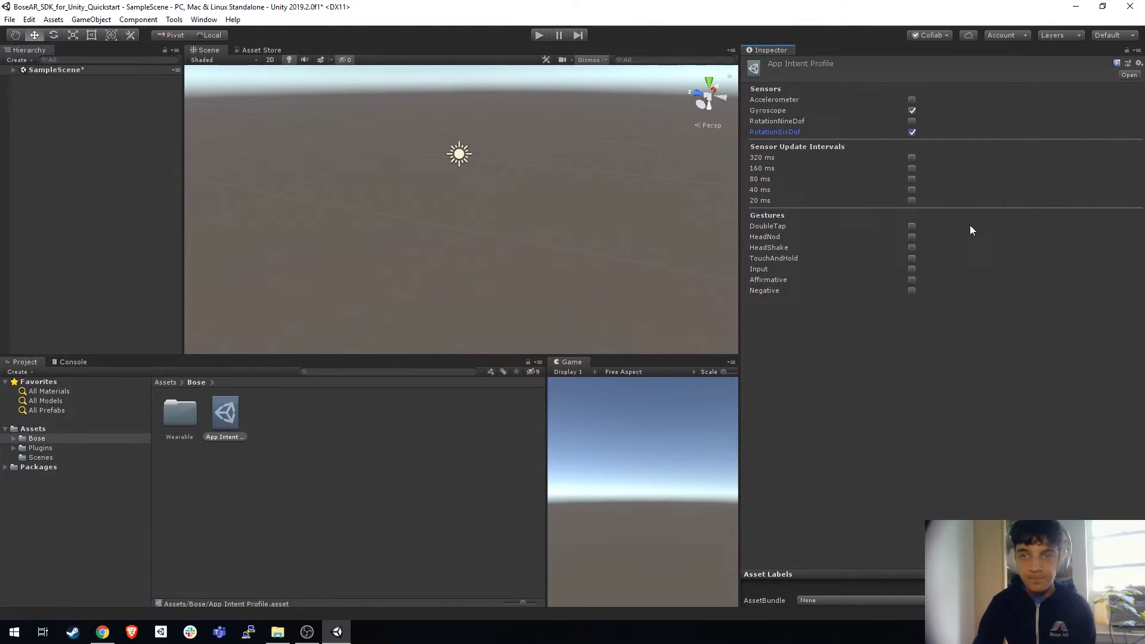
pyautogui.click(912, 190)
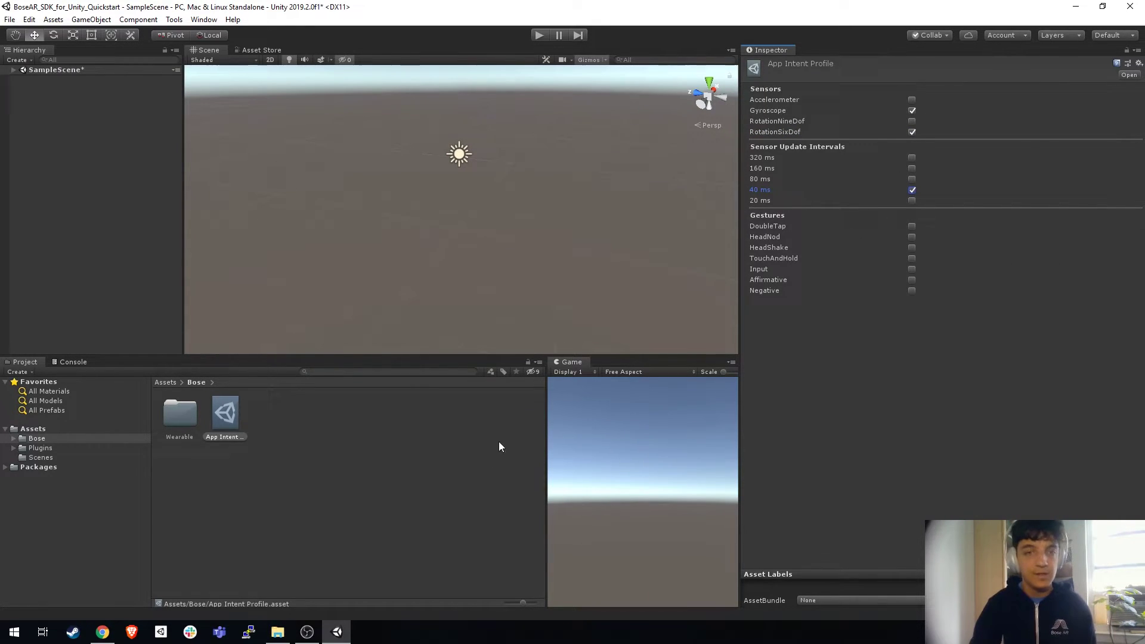
# Drag the WearableConnectUIPanel prefab from Bose/Wearable/Modules/Connection/Prefabs into the scene Hierarchy.
pyautogui.click(80, 429)
pyautogui.click(78, 438)
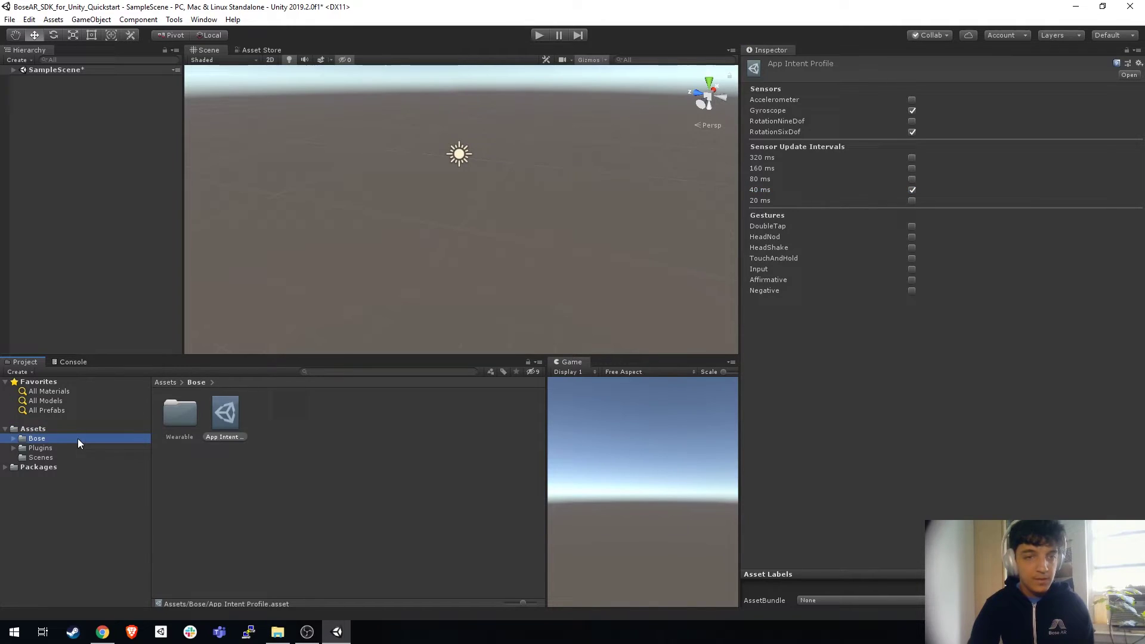
pyautogui.doubleClick(165, 421)
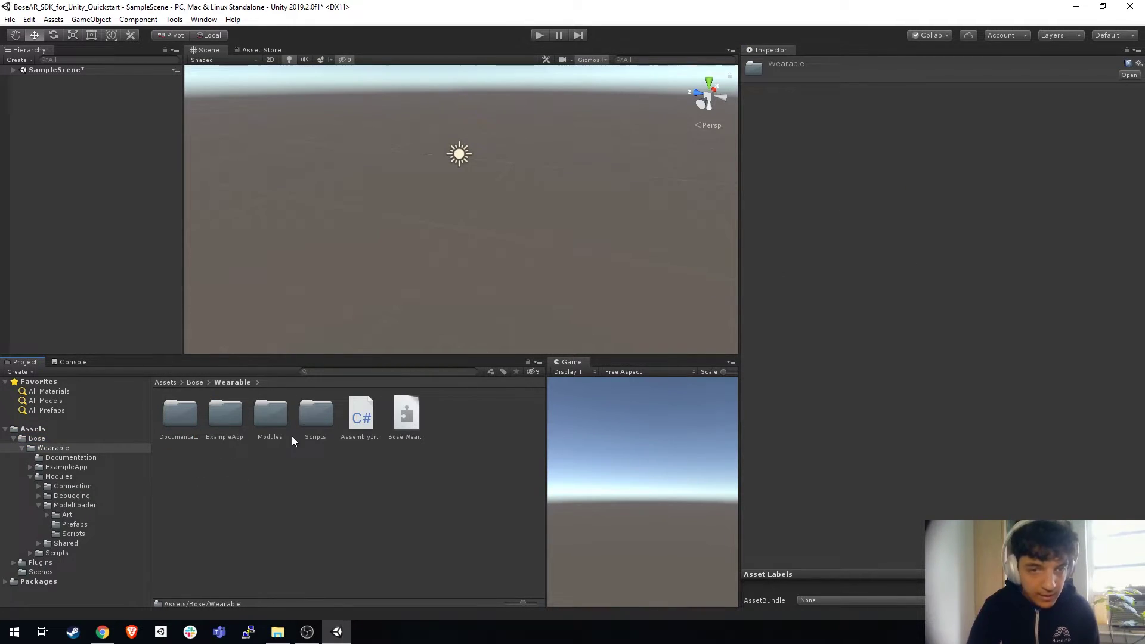
pyautogui.doubleClick(270, 417)
pyautogui.doubleClick(178, 417)
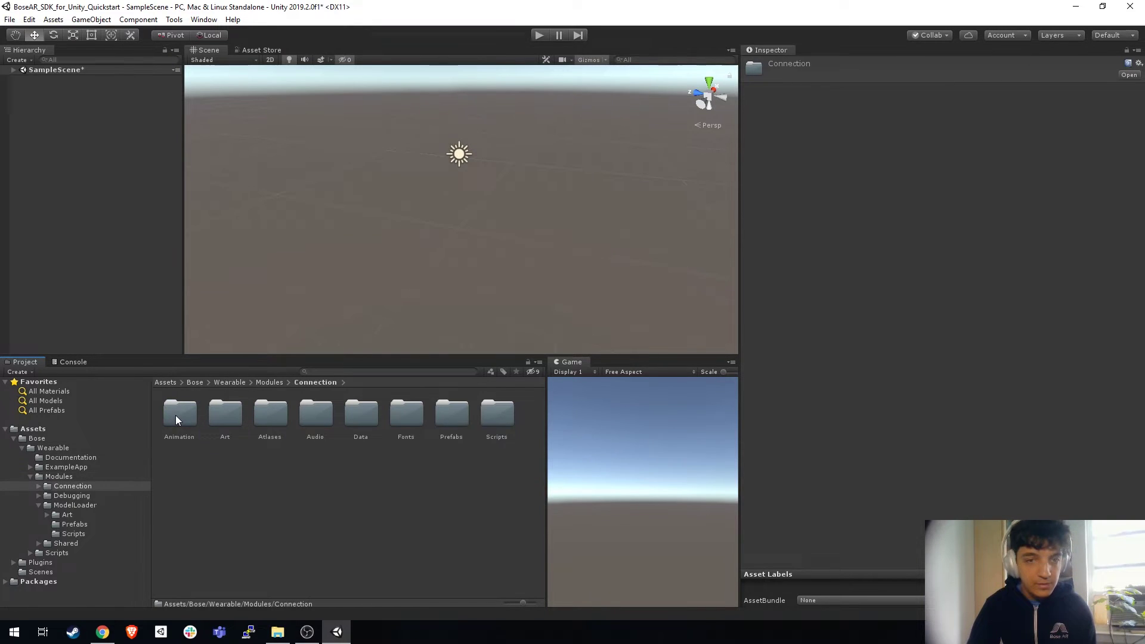
pyautogui.doubleClick(452, 413)
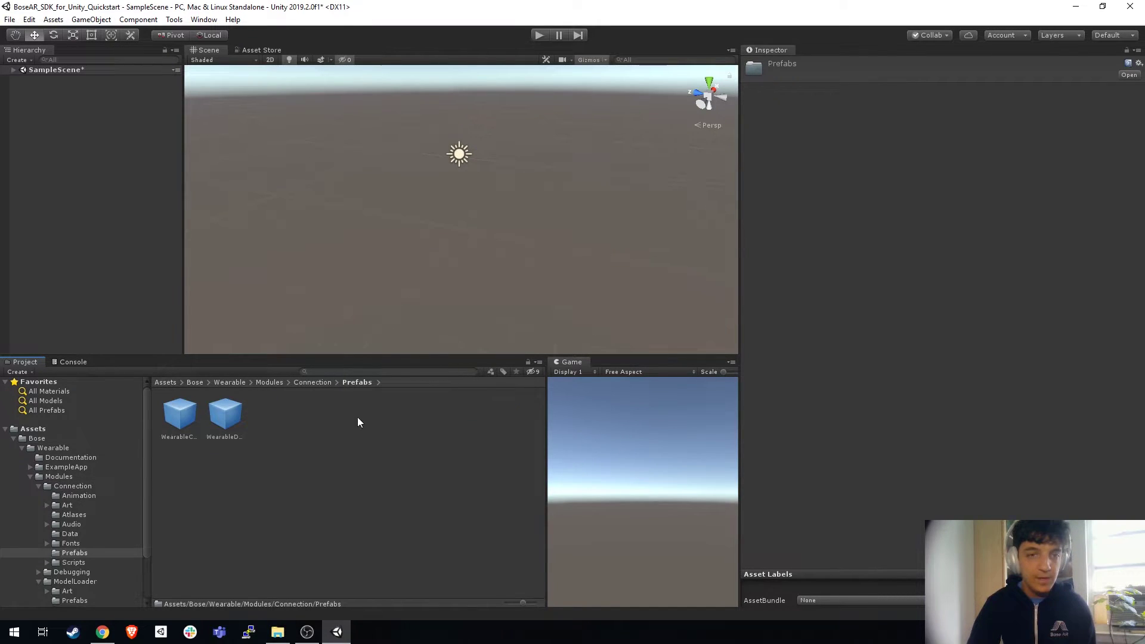
pyautogui.click(190, 422)
pyautogui.moveTo(165, 270); pyautogui.dragTo(67, 152)
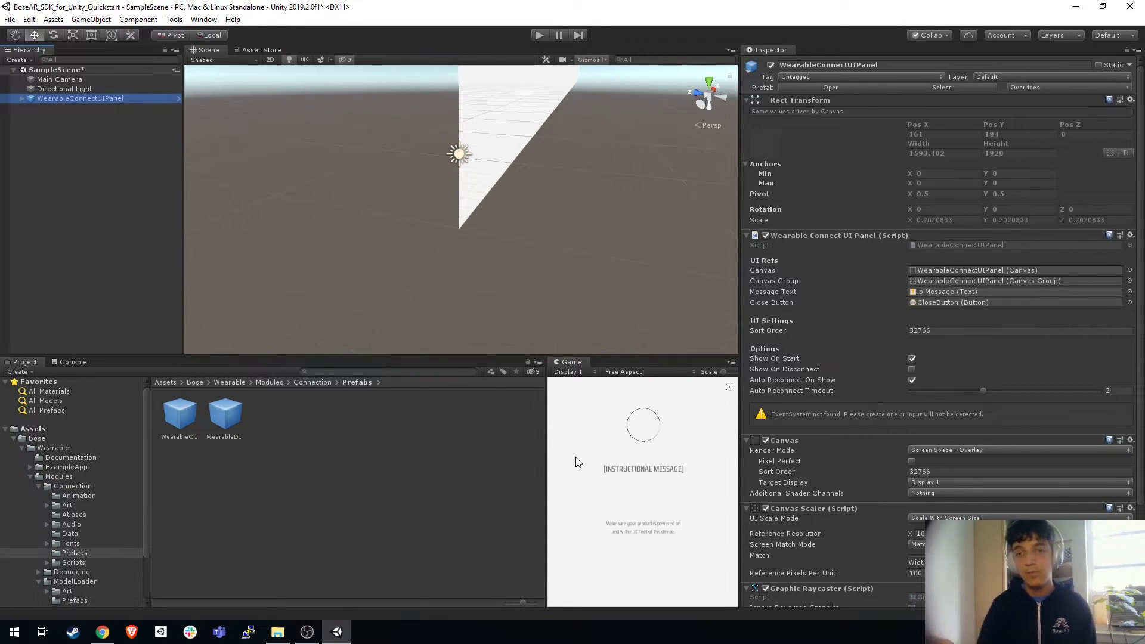
# Create an empty GameObject and rename it EventSystem.
pyautogui.click(90, 19)
pyautogui.click(90, 34)
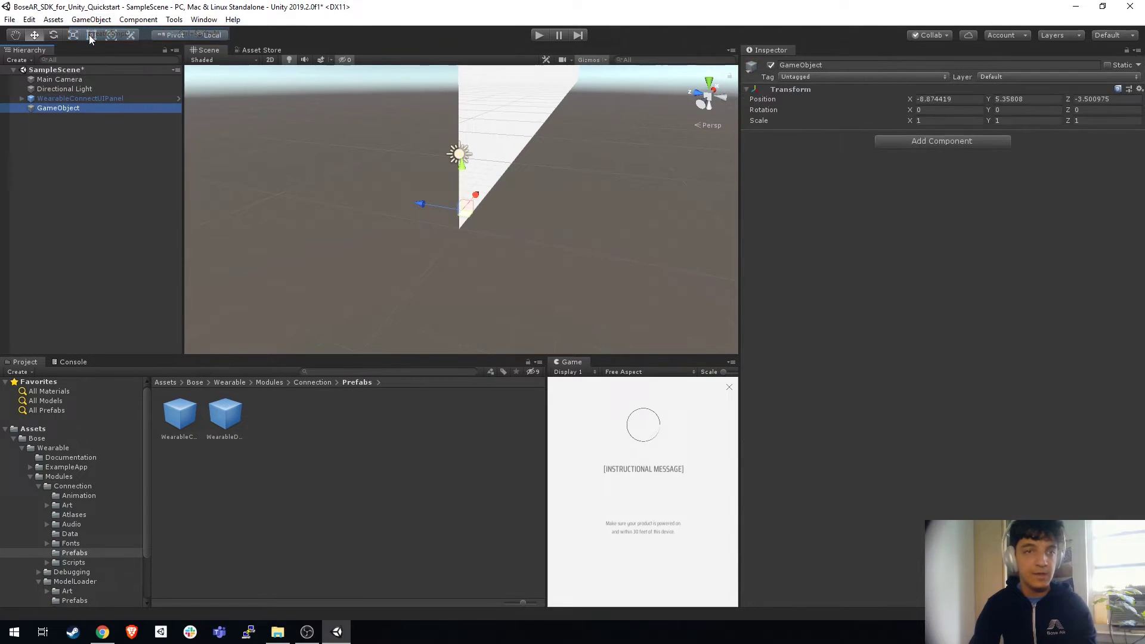
pyautogui.click(54, 109)
pyautogui.write('Eve')
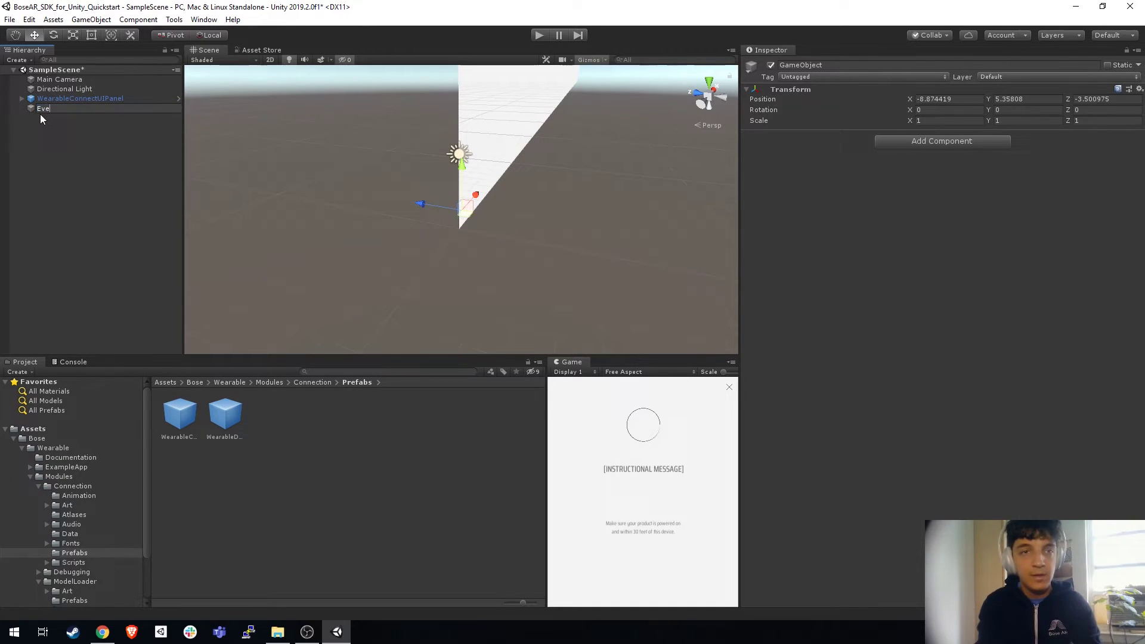
pyautogui.write('ntSystem')
pyautogui.press('Return')
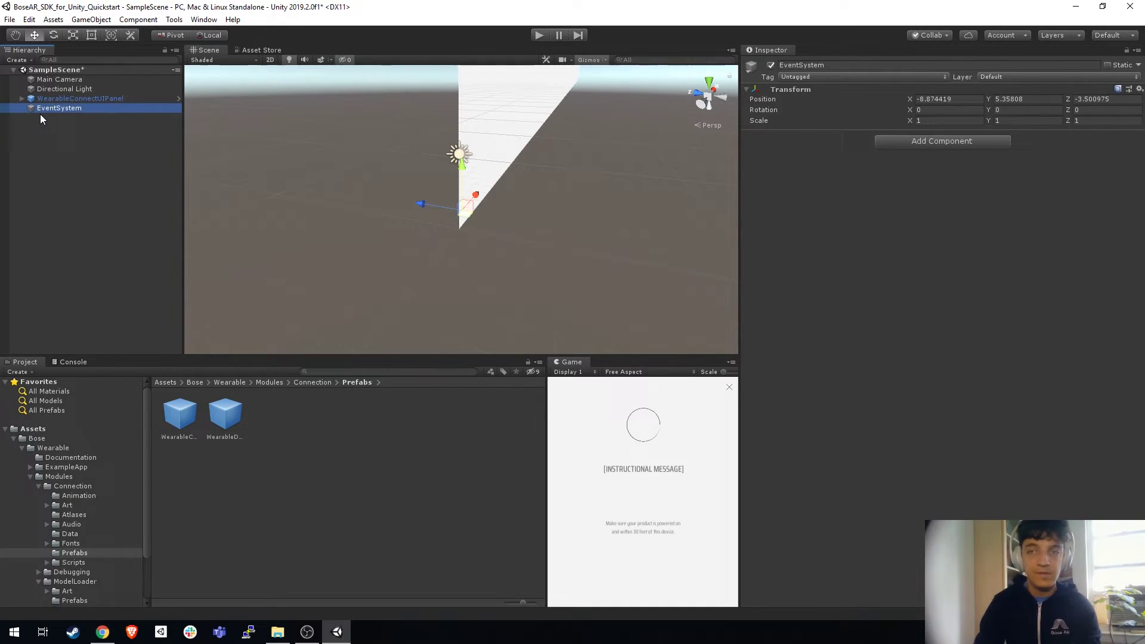
# Give EventSystem an Event System component plus the default Standalone Input Module.
pyautogui.click(915, 142)
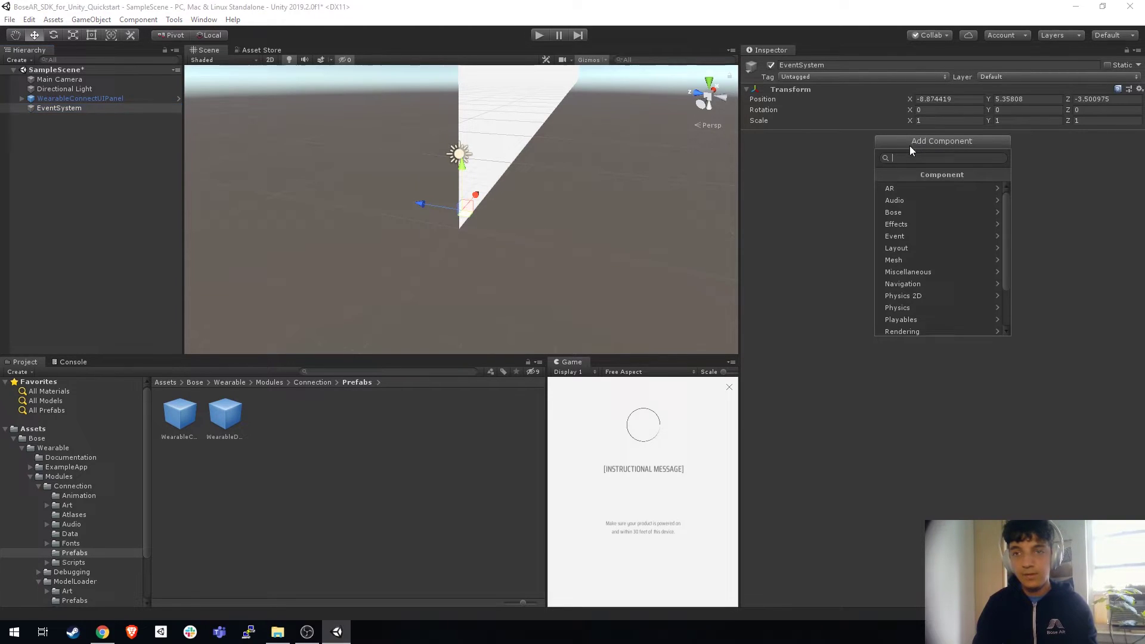
pyautogui.write('event')
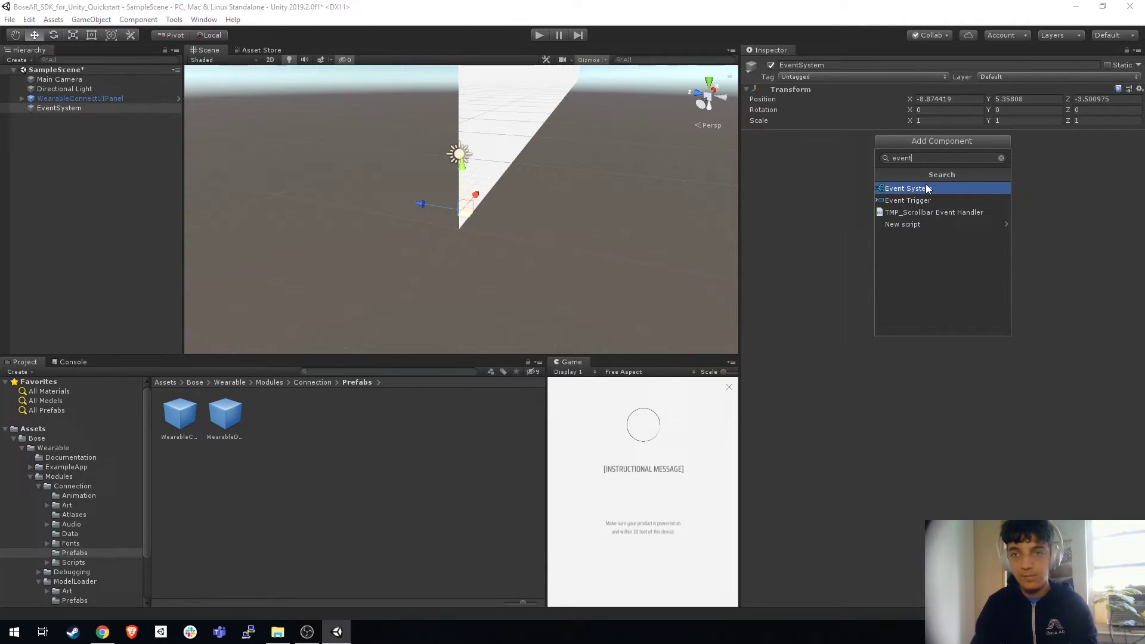
pyautogui.click(927, 189)
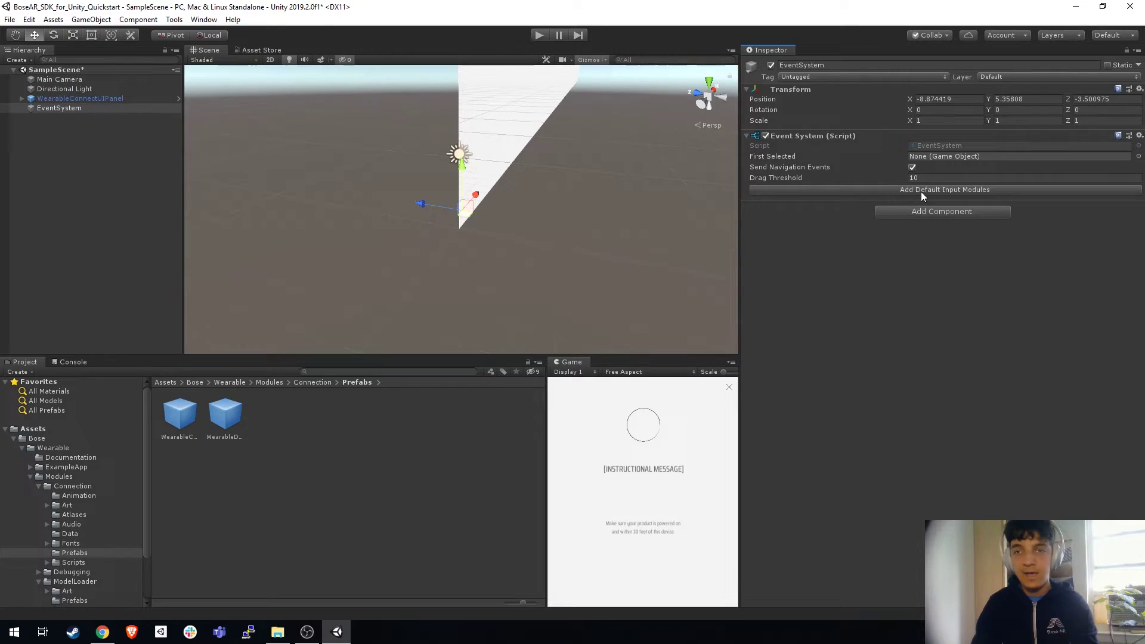
pyautogui.click(921, 190)
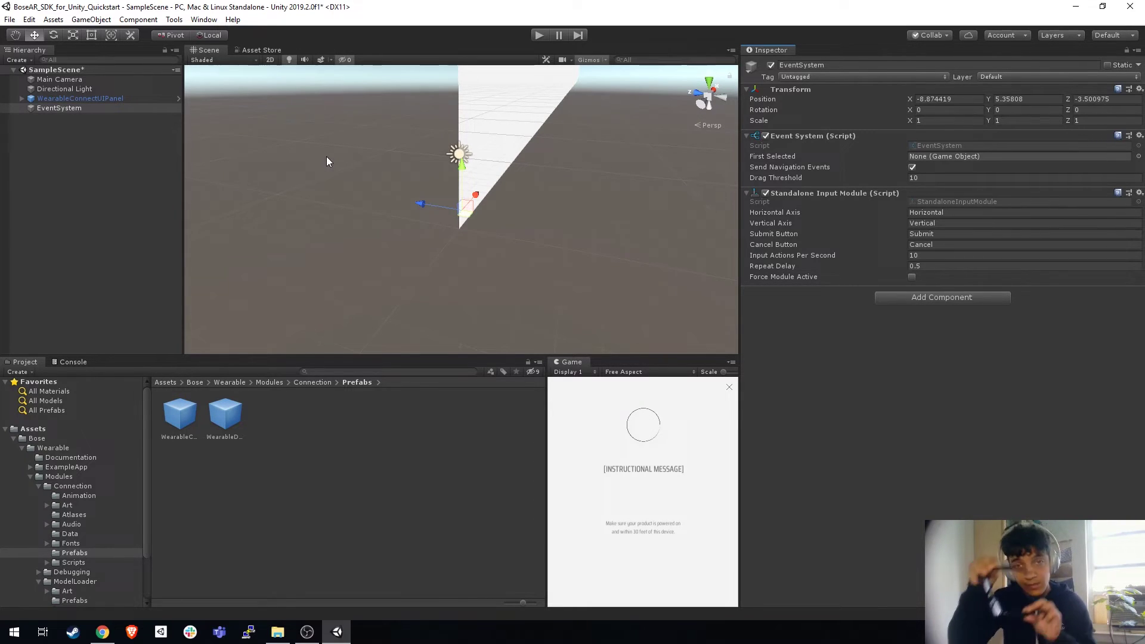
pyautogui.click(90, 19)
# Create another empty GameObject and name it WearableControl.
pyautogui.click(106, 39)
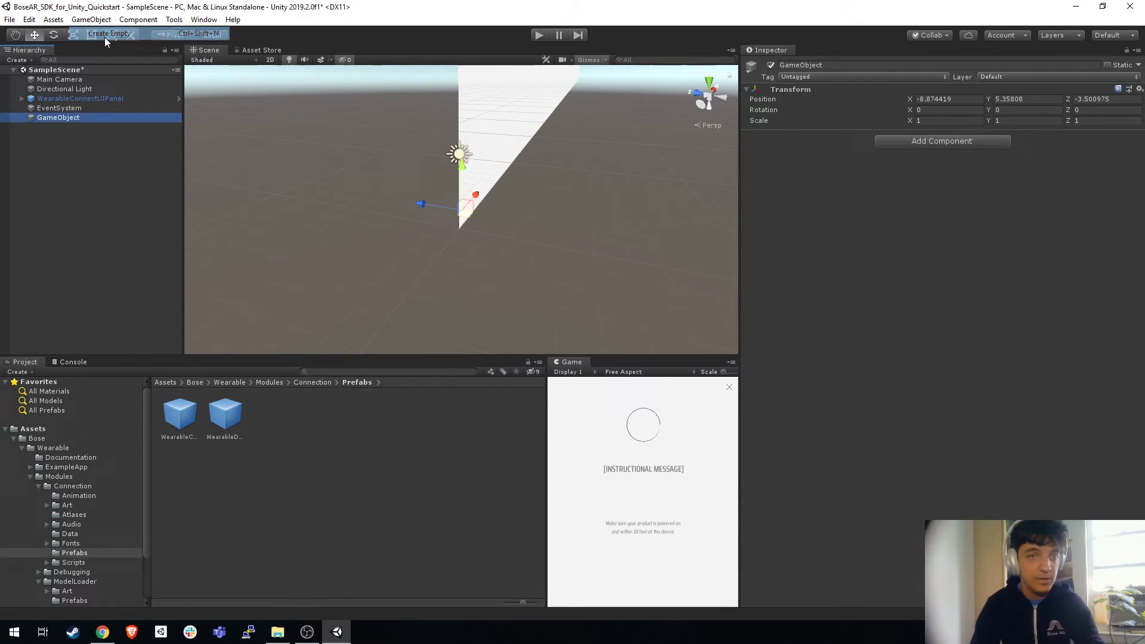
pyautogui.click(78, 117)
pyautogui.write('Wea')
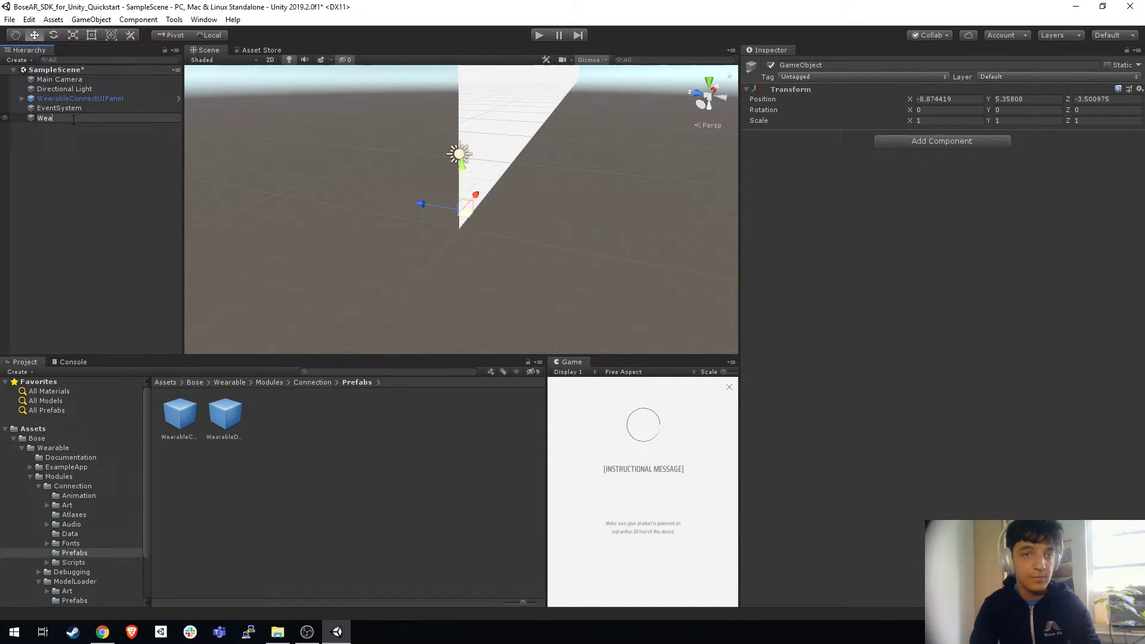
pyautogui.write('rableControl')
pyautogui.press('BackSpace')
pyautogui.press('BackSpace')
pyautogui.write('leControl')
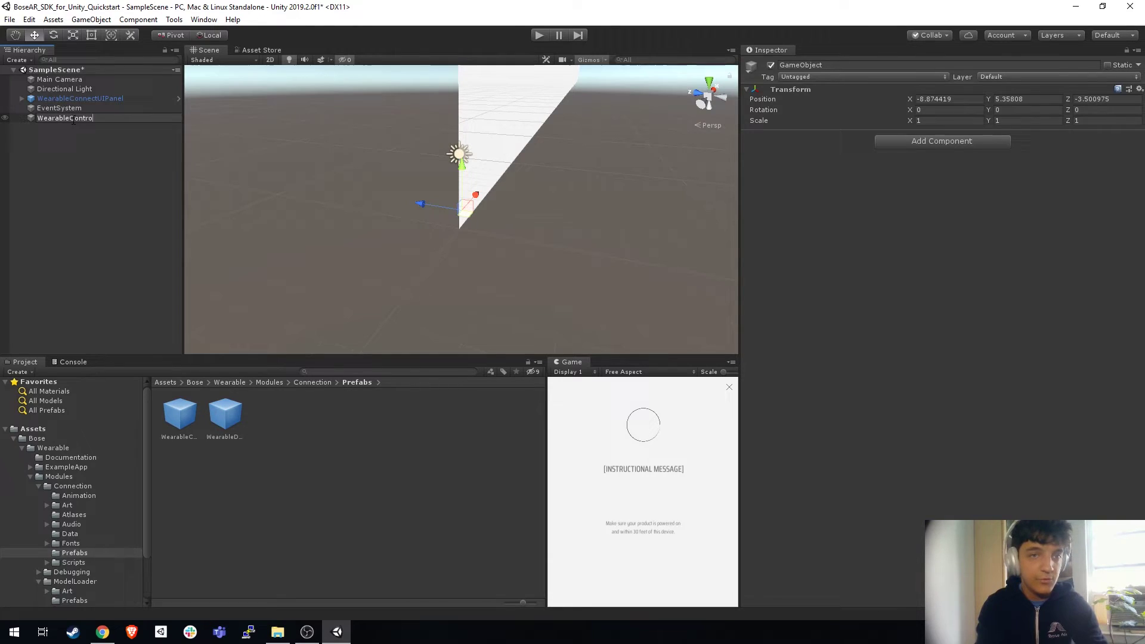
pyautogui.press('Return')
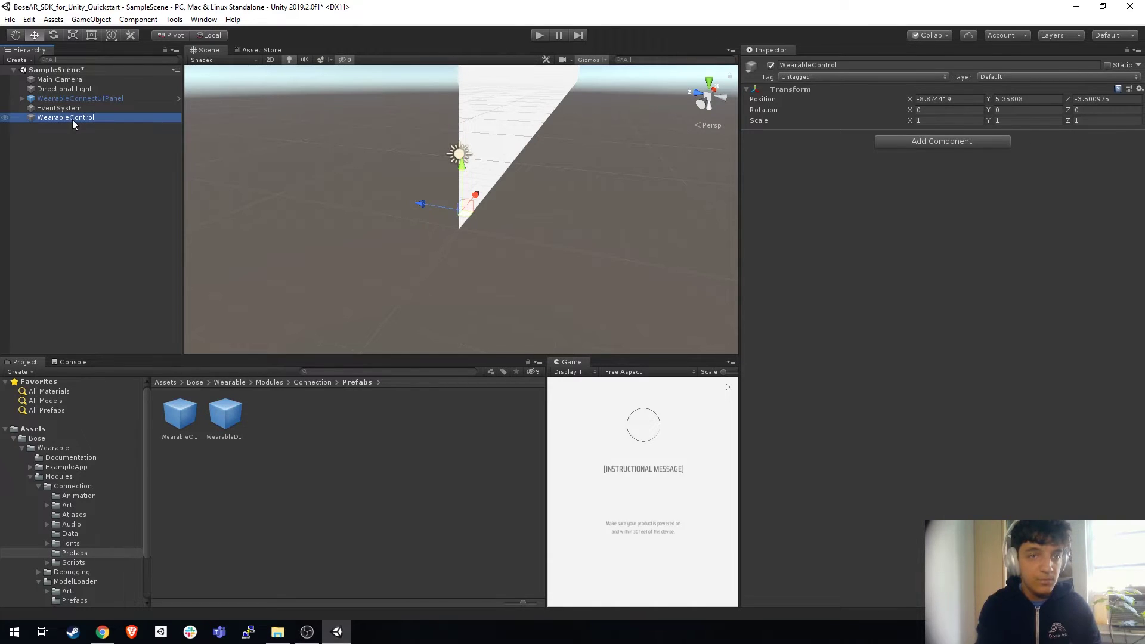
# Add the Bose > Wearable > WearableControl component to the WearableControl object.
pyautogui.click(908, 145)
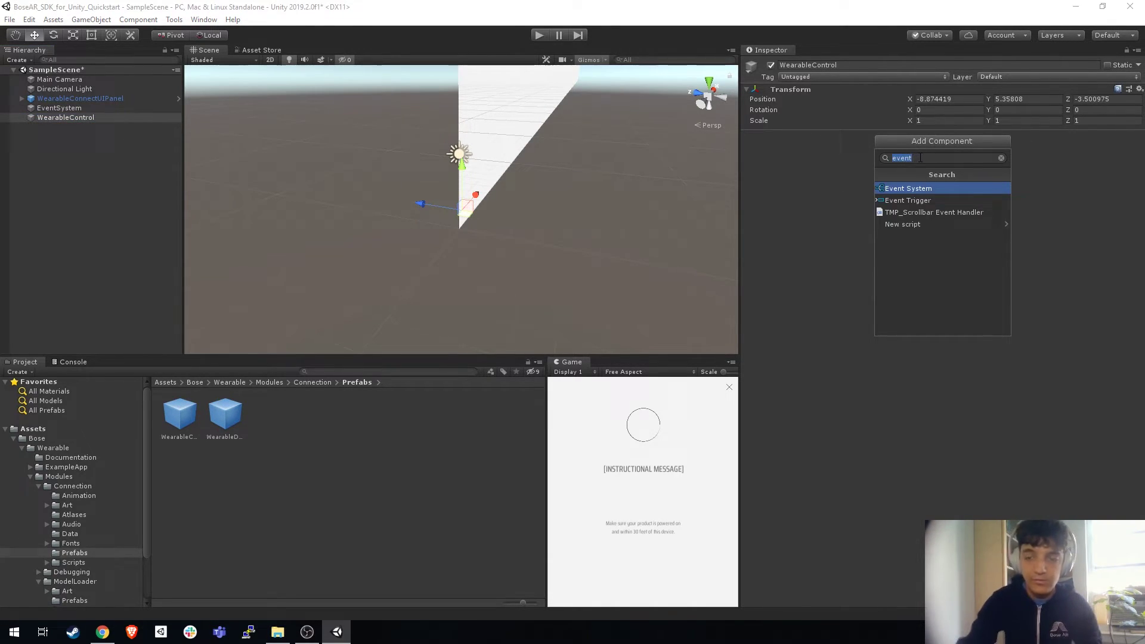
pyautogui.press('BackSpace')
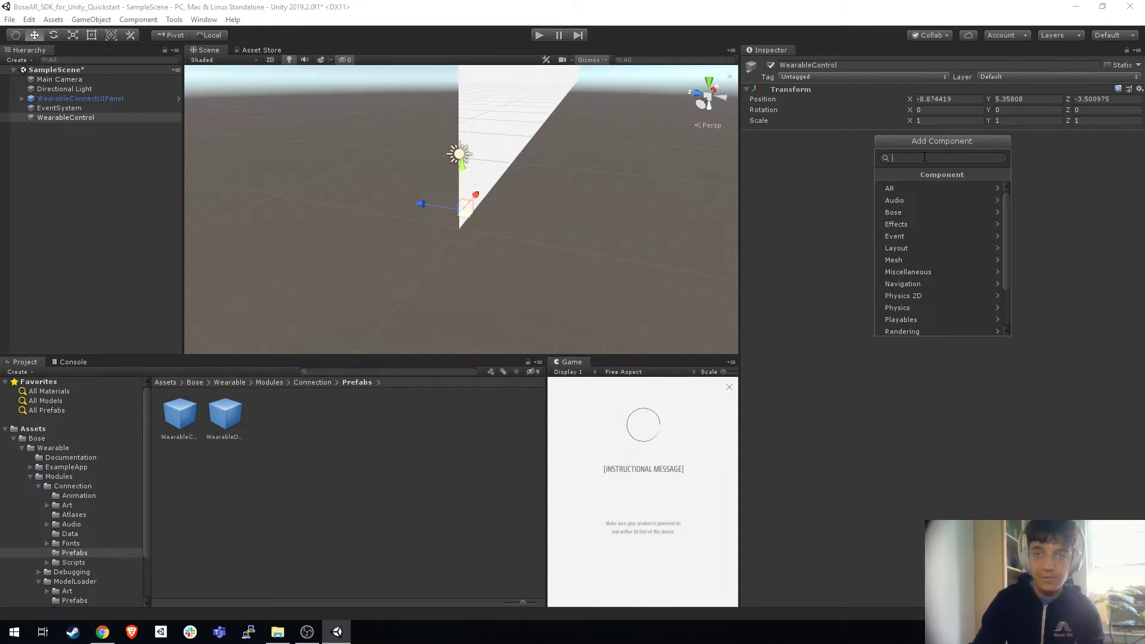
pyautogui.click(907, 212)
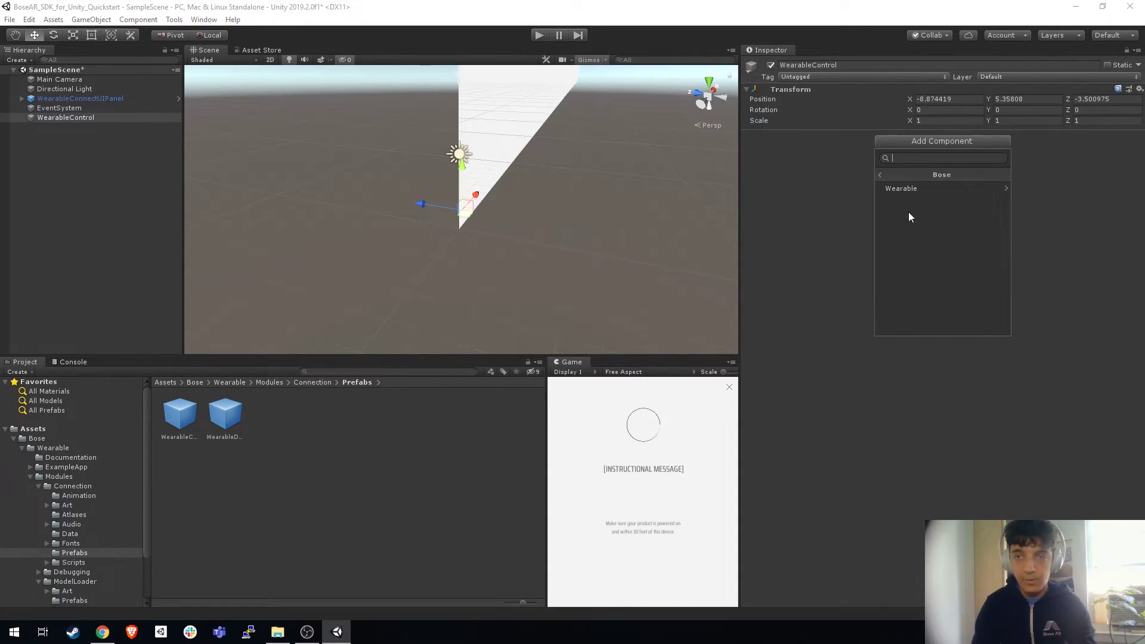
pyautogui.click(910, 188)
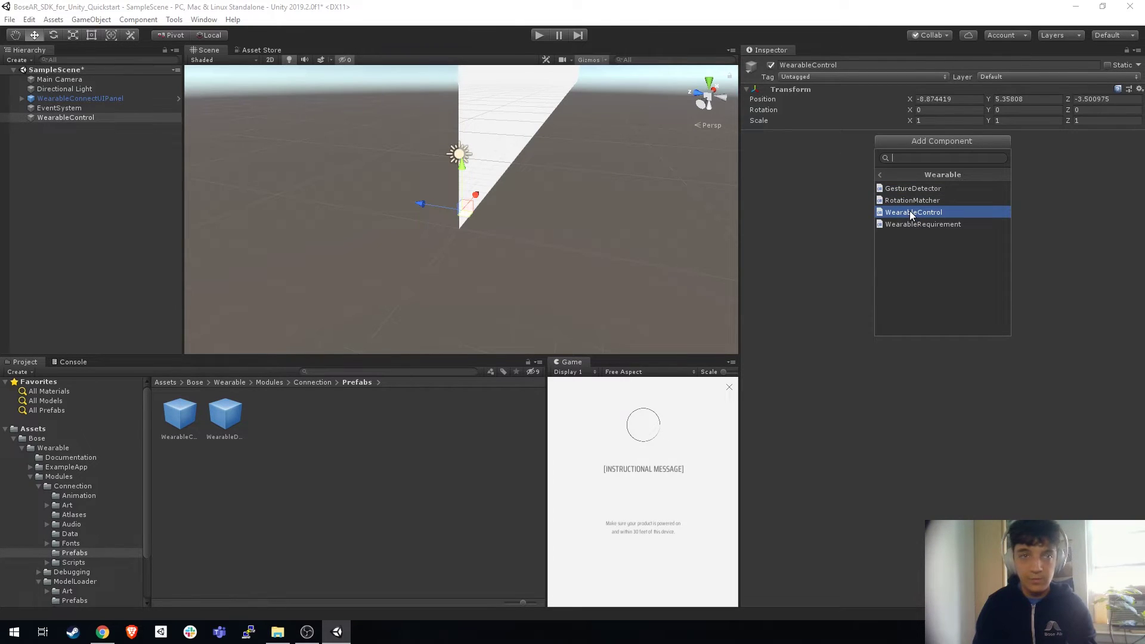
pyautogui.click(910, 212)
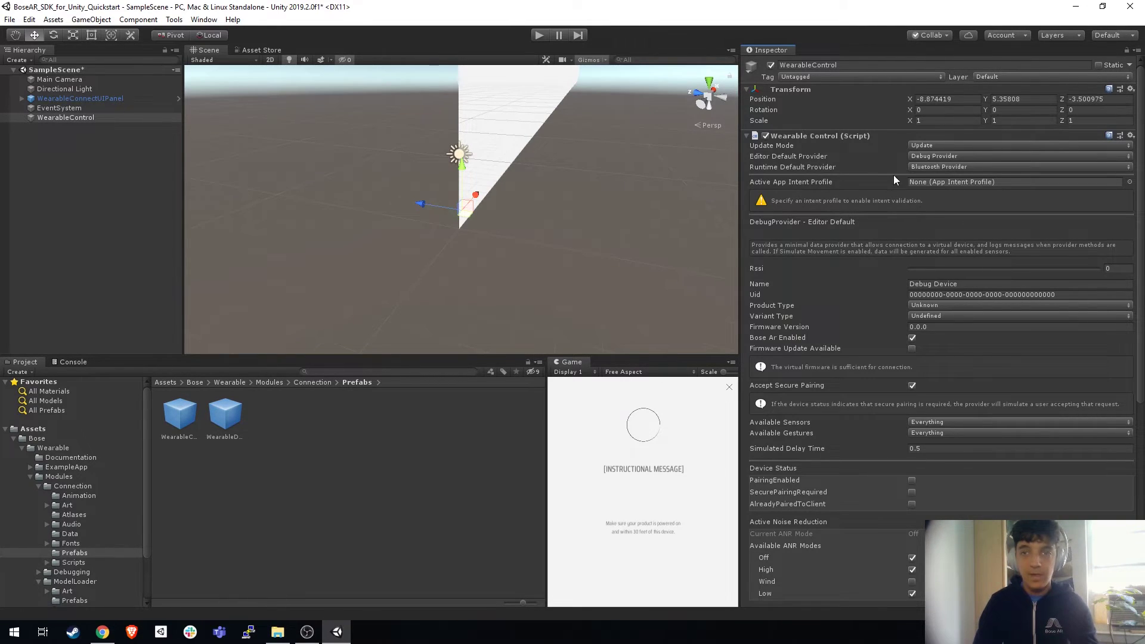
# Set Editor Default Provider to USB Provider and assign the App Intent Profile.
pyautogui.click(924, 156)
pyautogui.click(936, 183)
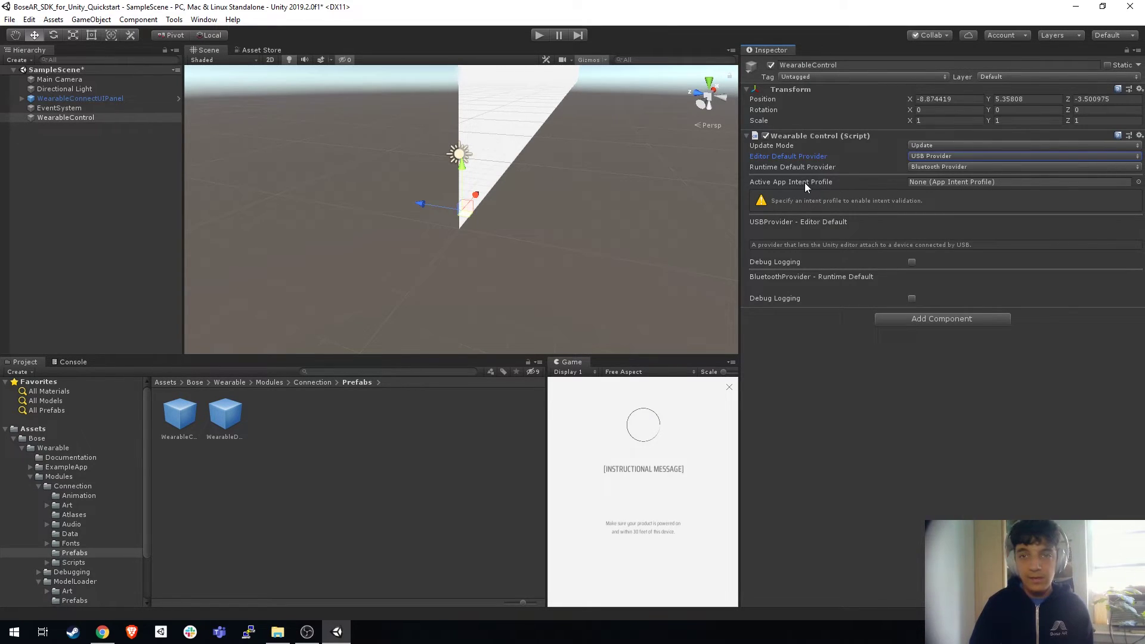
pyautogui.click(1138, 182)
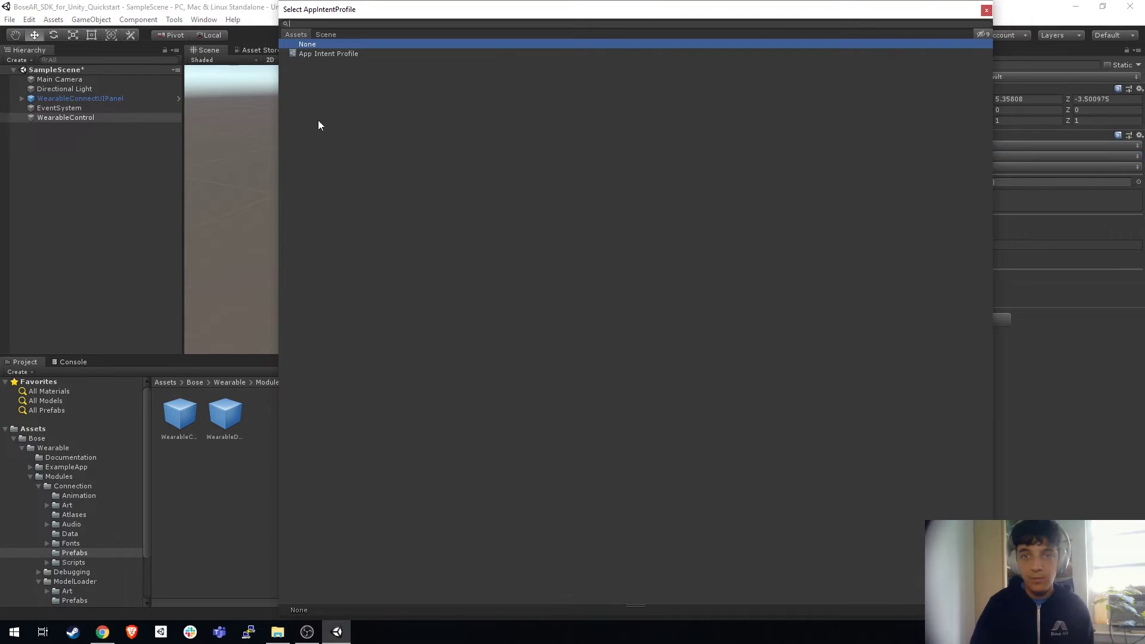
pyautogui.doubleClick(336, 55)
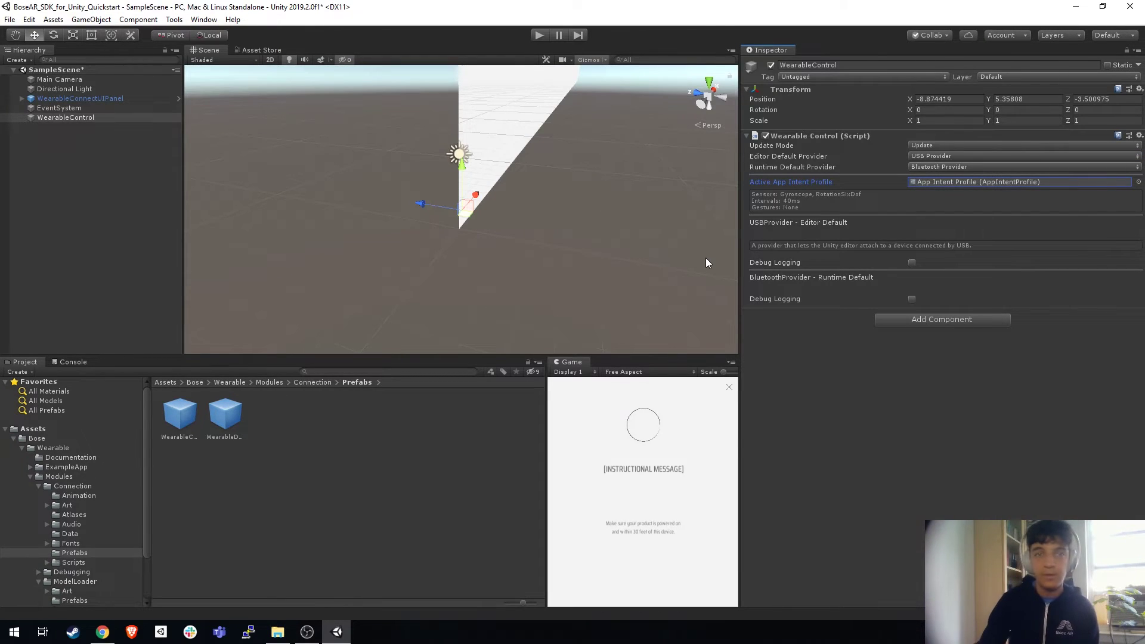
# Navigate the Project tree to Bose/Wearable/Modules/ModelLoader/Prefabs.
pyautogui.click(153, 243)
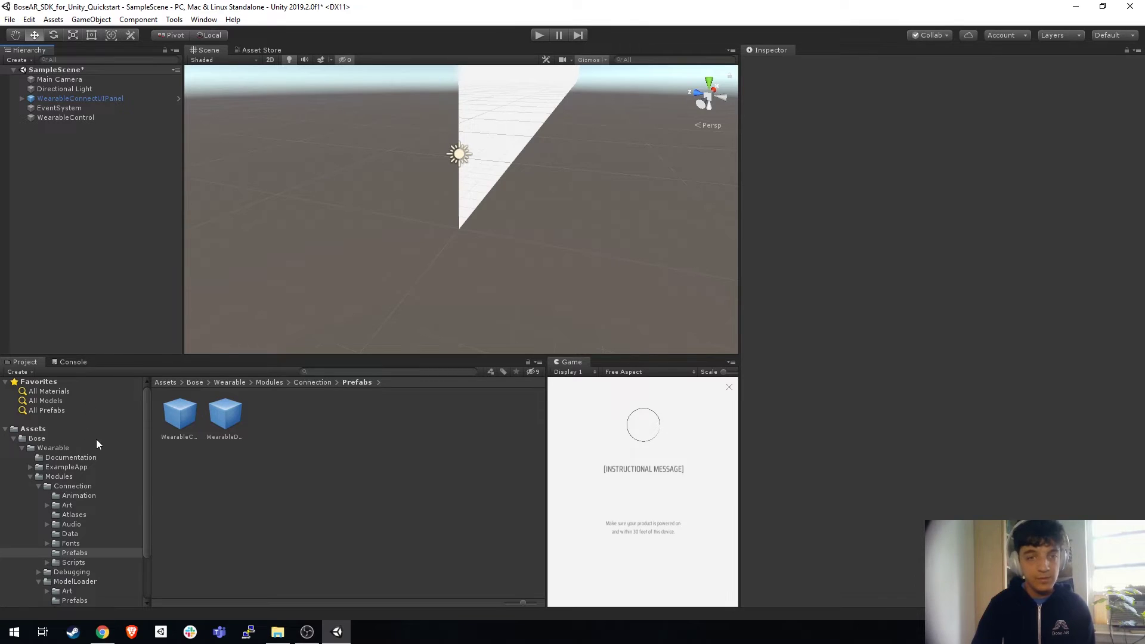
pyautogui.scroll(-2, 96, 439)
pyautogui.scroll(2, 62, 459)
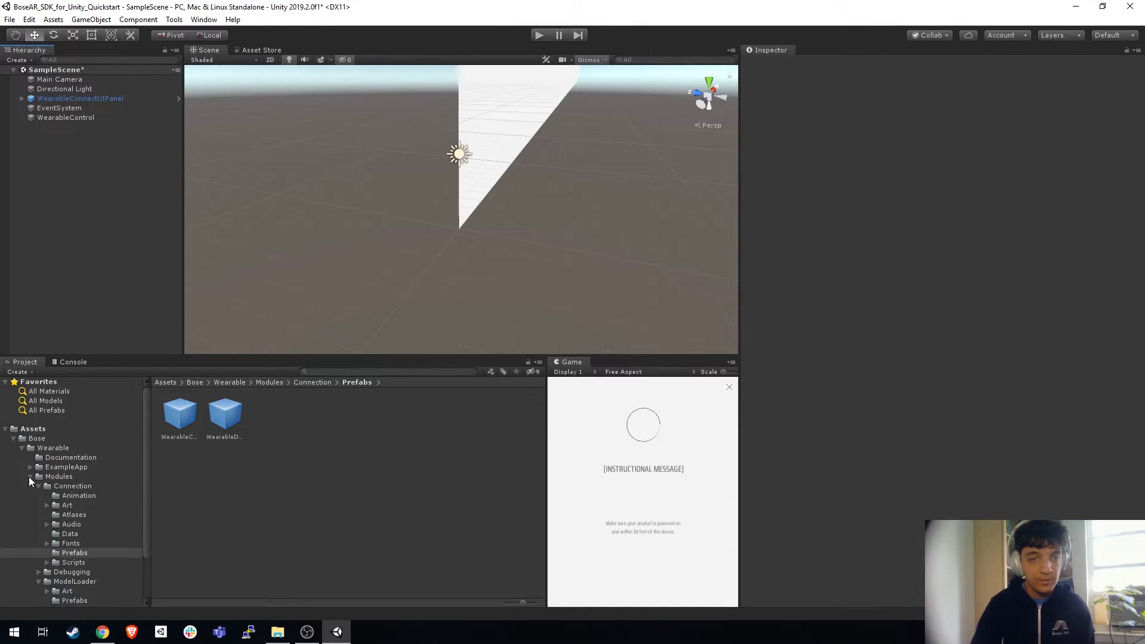
pyautogui.click(30, 477)
pyautogui.click(21, 448)
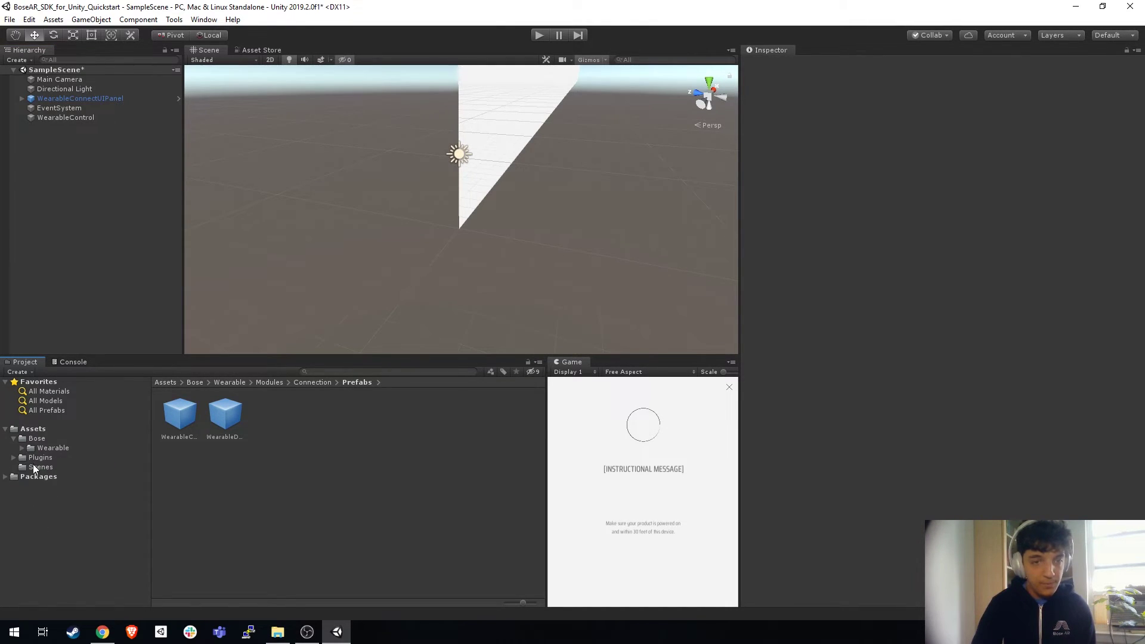
pyautogui.click(22, 448)
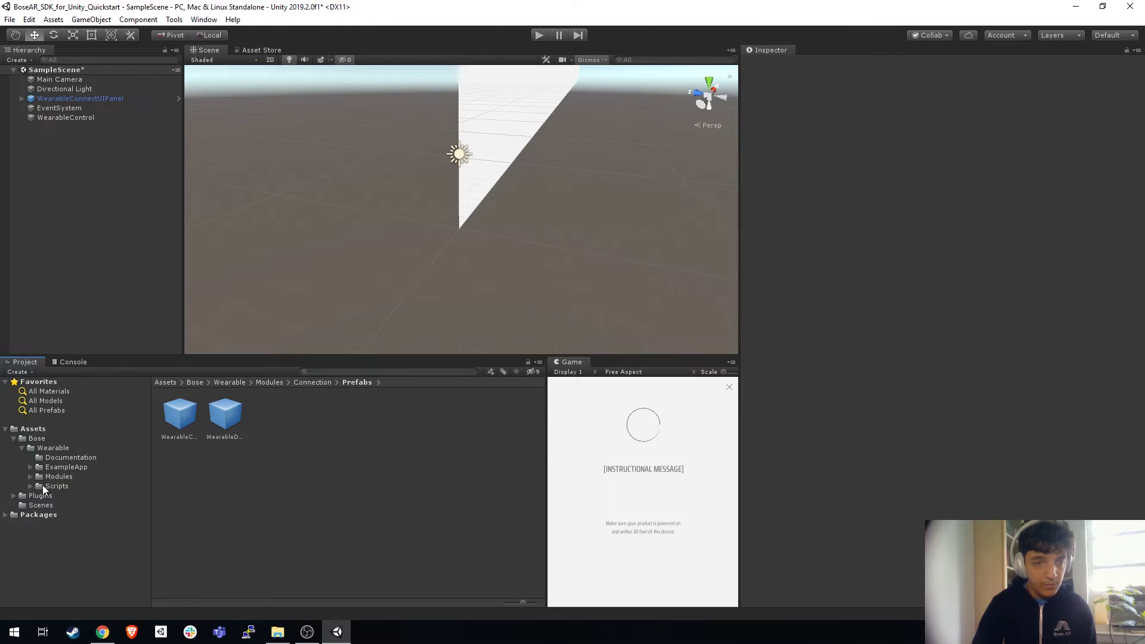
pyautogui.click(30, 476)
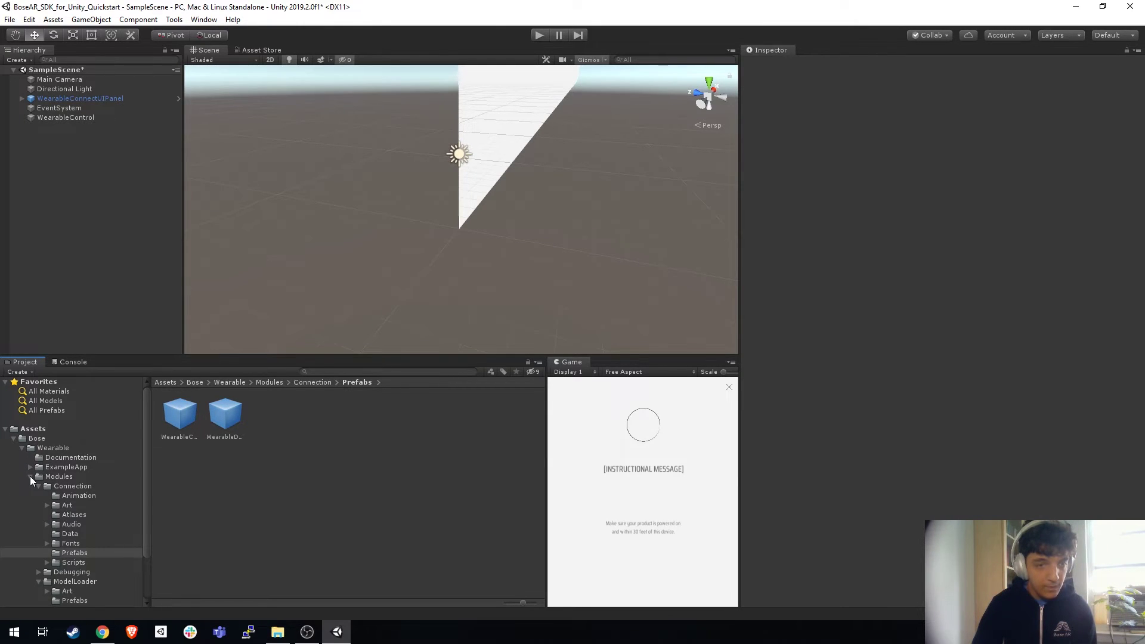
pyautogui.click(36, 484)
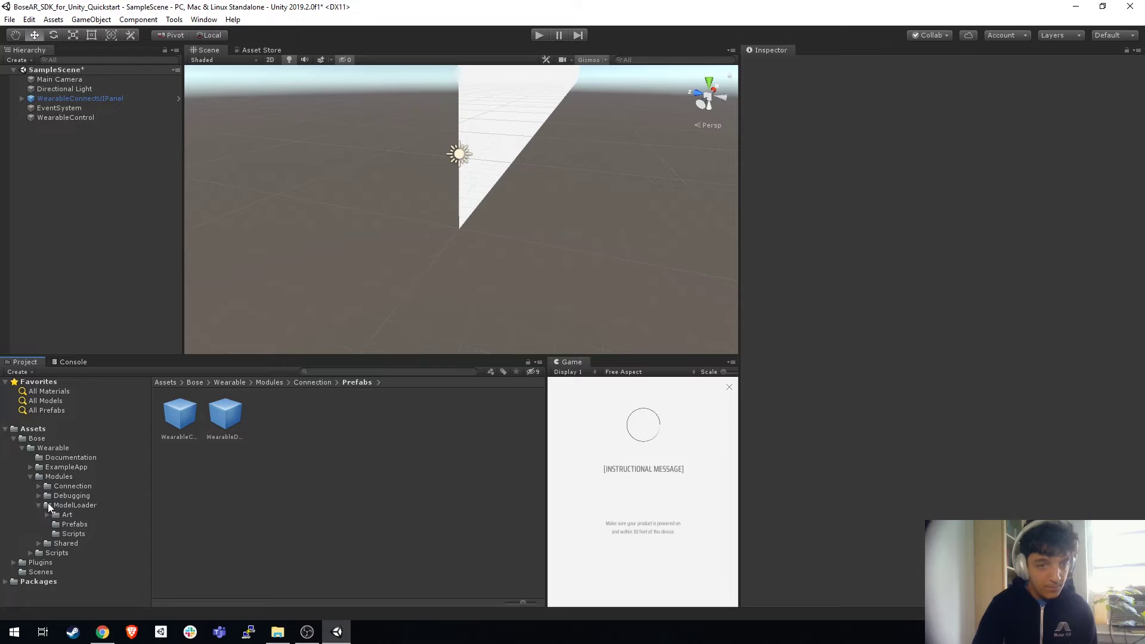
pyautogui.click(48, 504)
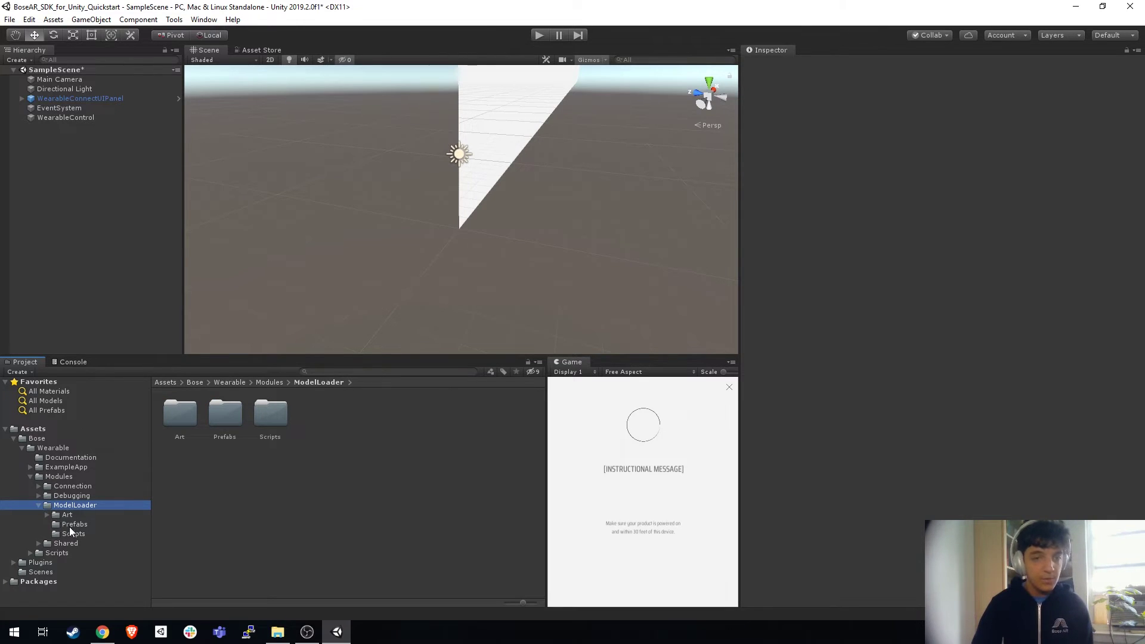
pyautogui.click(69, 525)
# Preview each headphone and Frames prefab, from WM_QuietComfort35_RoseGold to WM_QuietComfort35_Silver, in the Inspector.
pyautogui.click(527, 418)
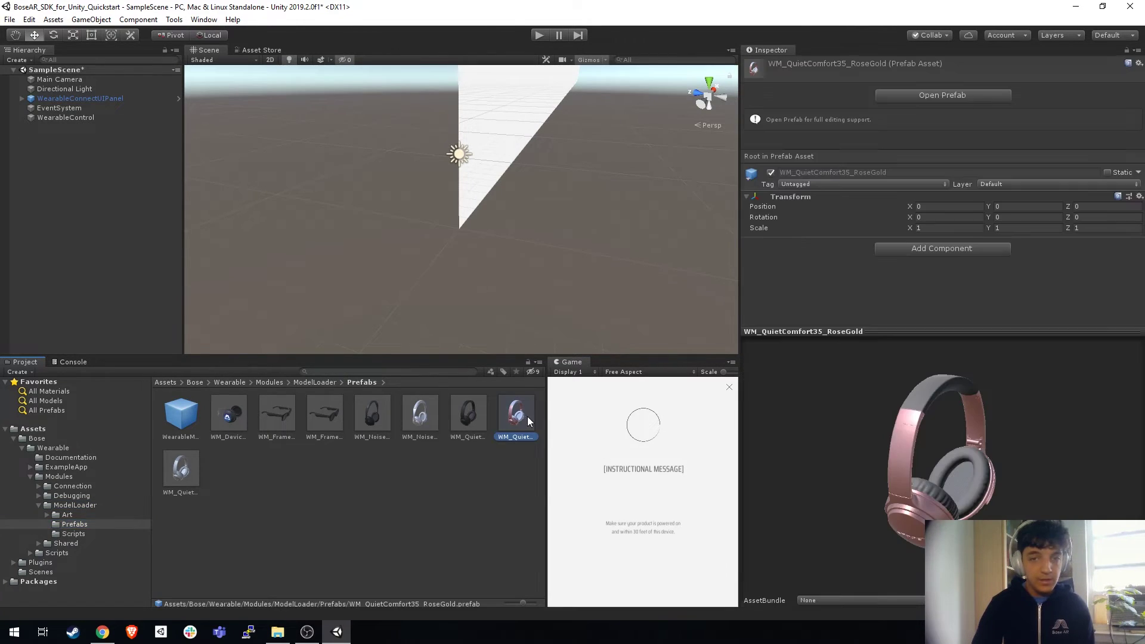
pyautogui.click(461, 412)
pyautogui.click(420, 414)
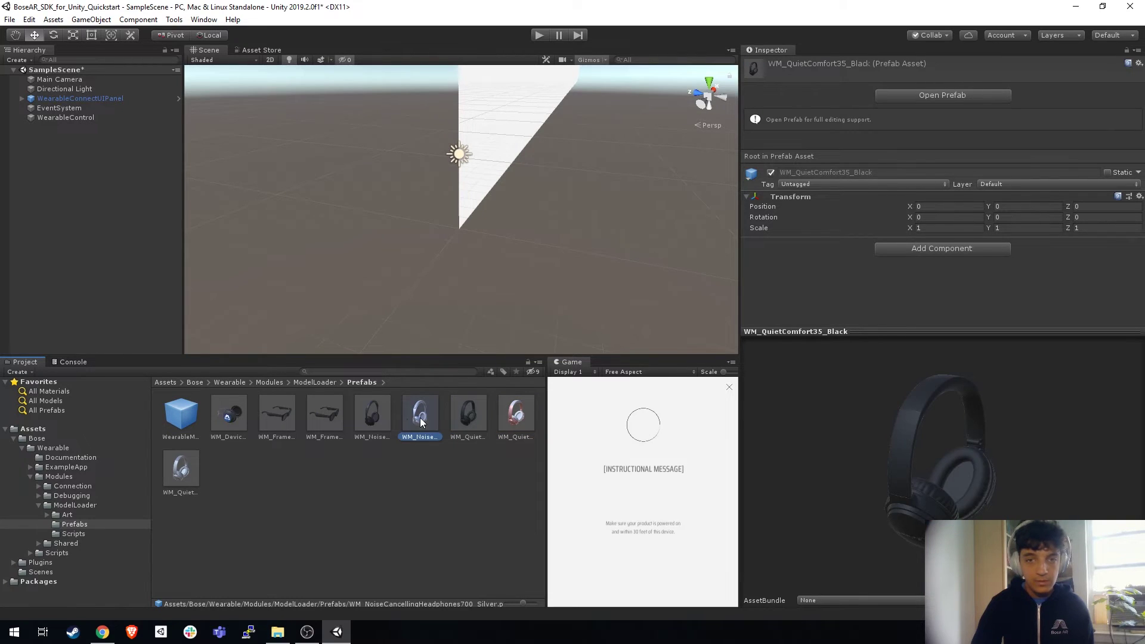
pyautogui.click(381, 417)
pyautogui.click(324, 417)
pyautogui.click(276, 418)
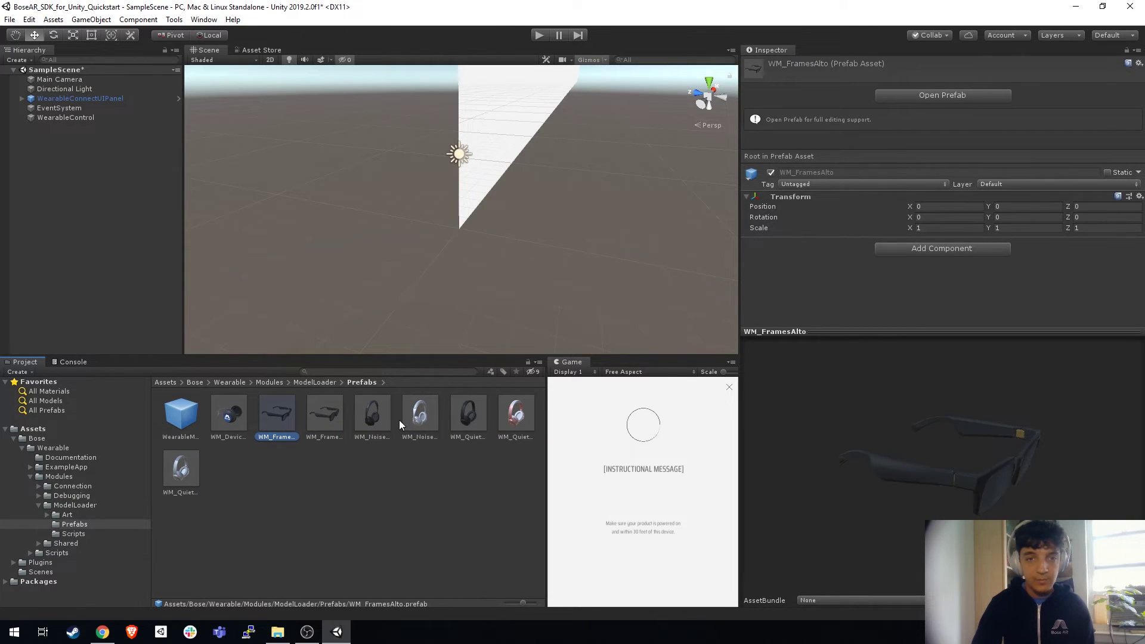
pyautogui.click(225, 456)
pyautogui.click(185, 470)
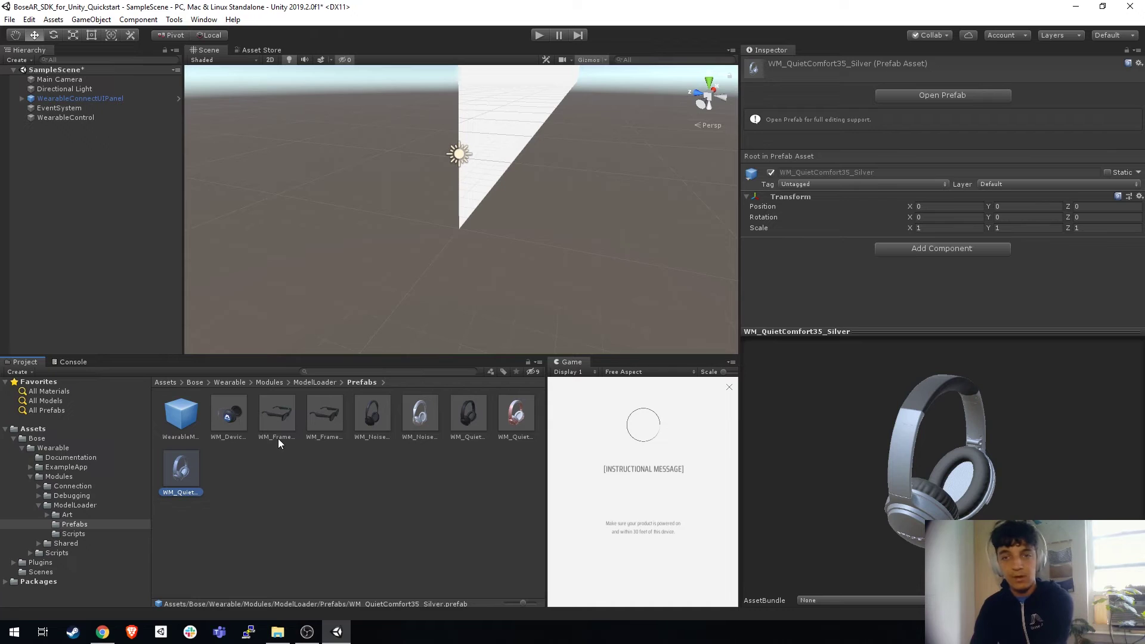
# Add WM_FramesRondo to the scene, frame it, and set its scale to 40, 40, 40.
pyautogui.moveTo(314, 409); pyautogui.dragTo(55, 156)
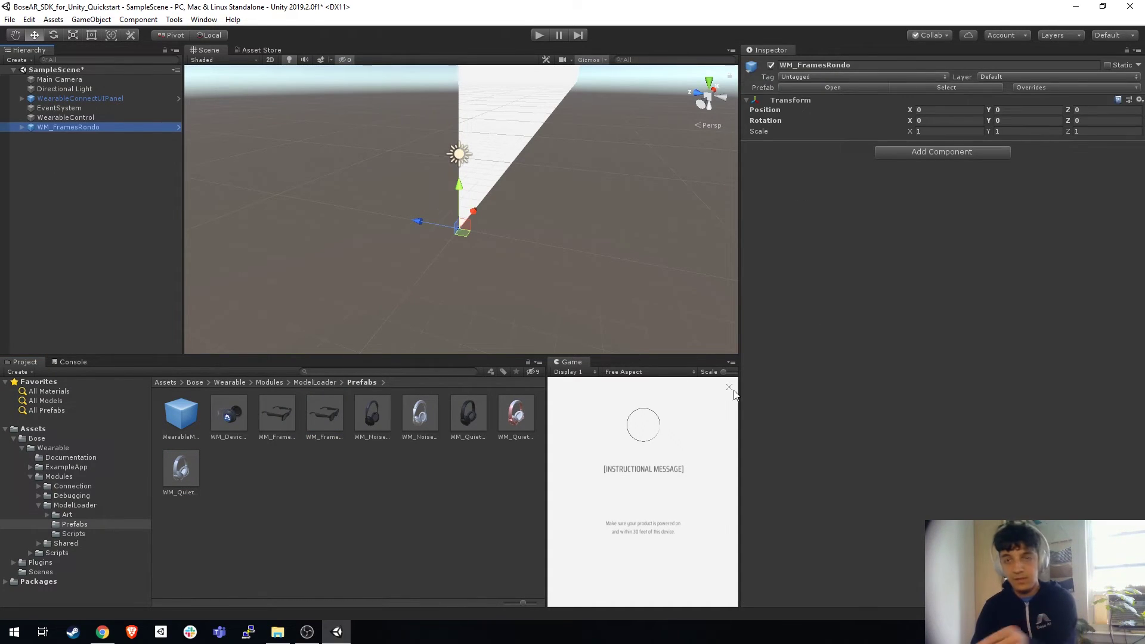
pyautogui.doubleClick(99, 126)
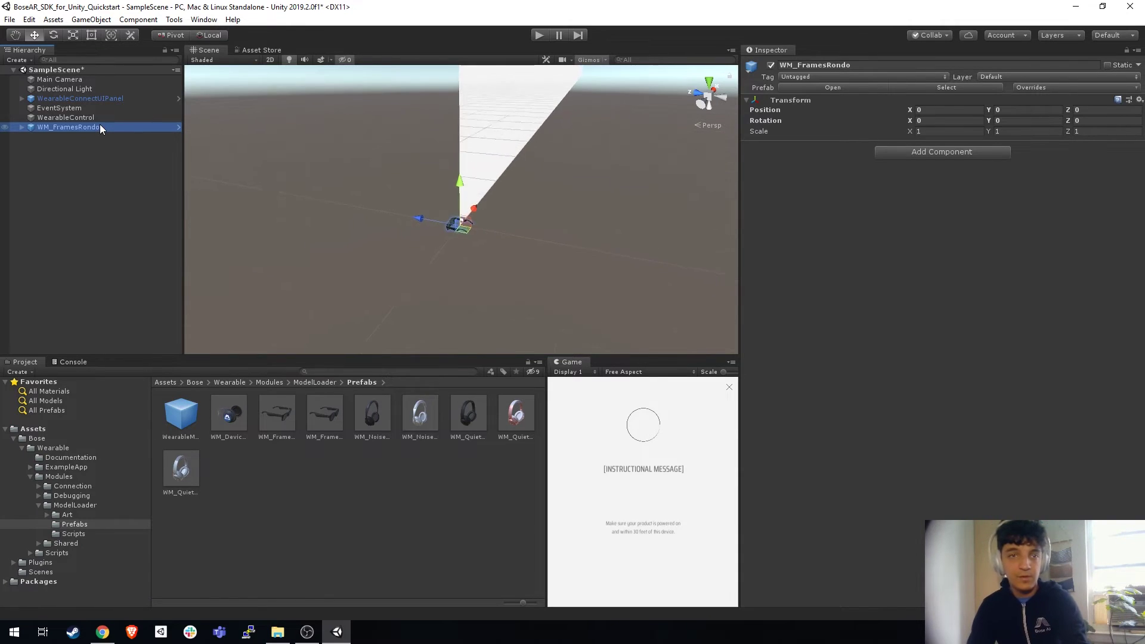
pyautogui.click(942, 131)
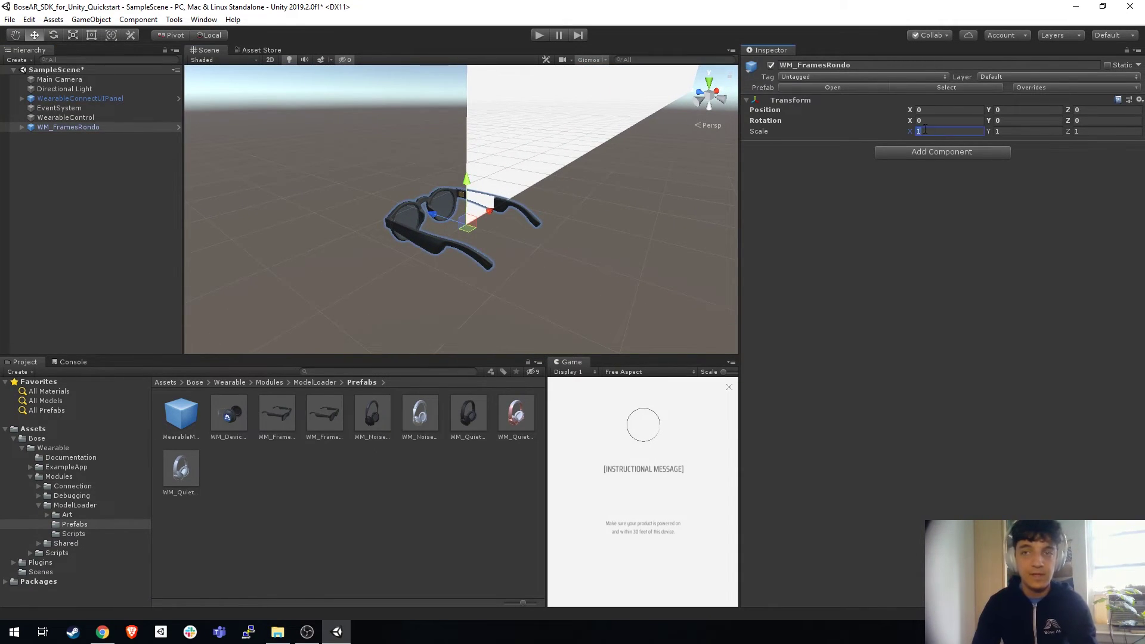
pyautogui.write('40')
pyautogui.press('Tab')
pyautogui.write('40')
pyautogui.press('Tab')
pyautogui.write('40')
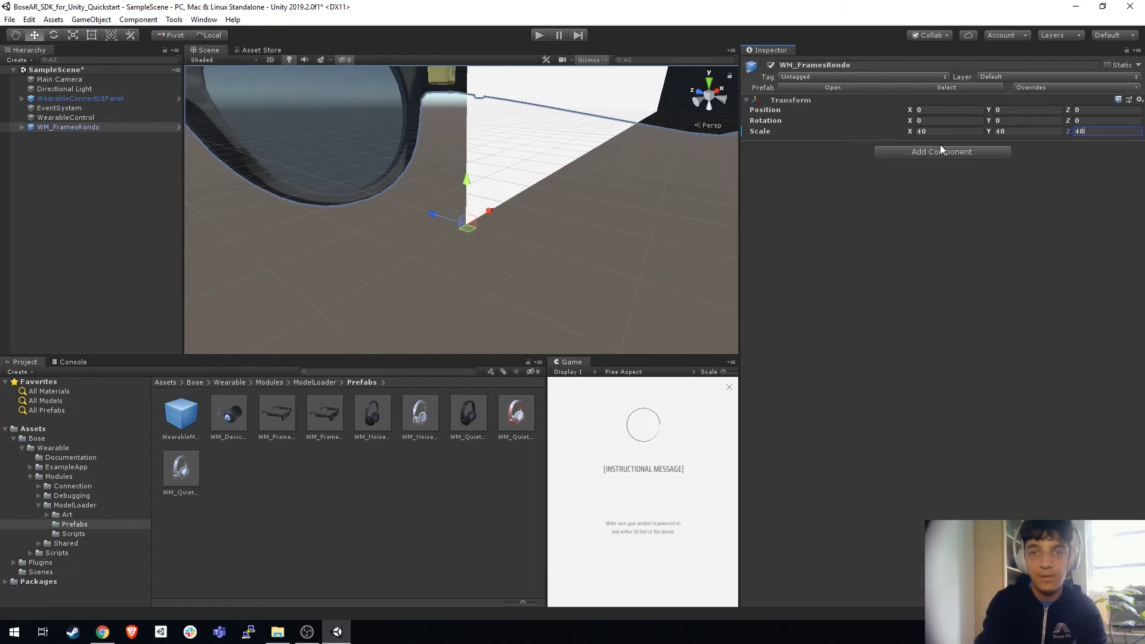
pyautogui.keyDown('alt'); pyautogui.moveTo(525, 161); pyautogui.dragTo(584, 165); pyautogui.keyUp('alt')
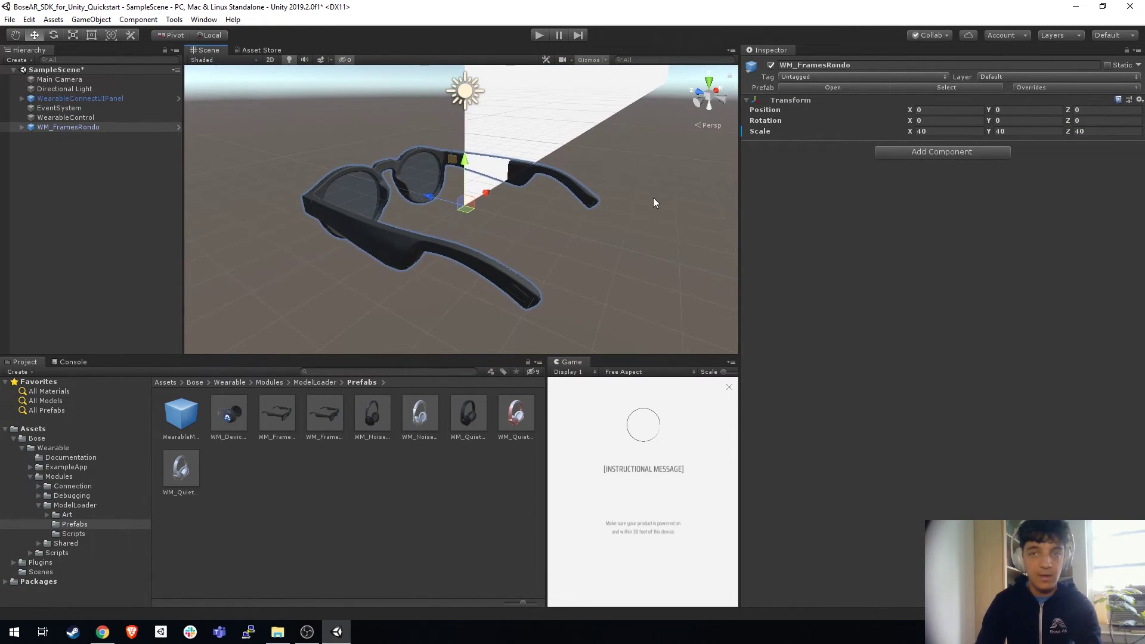
# Add a Bose Wearable RotationMatcher component with its update interval set to Forty Ms.
pyautogui.click(931, 152)
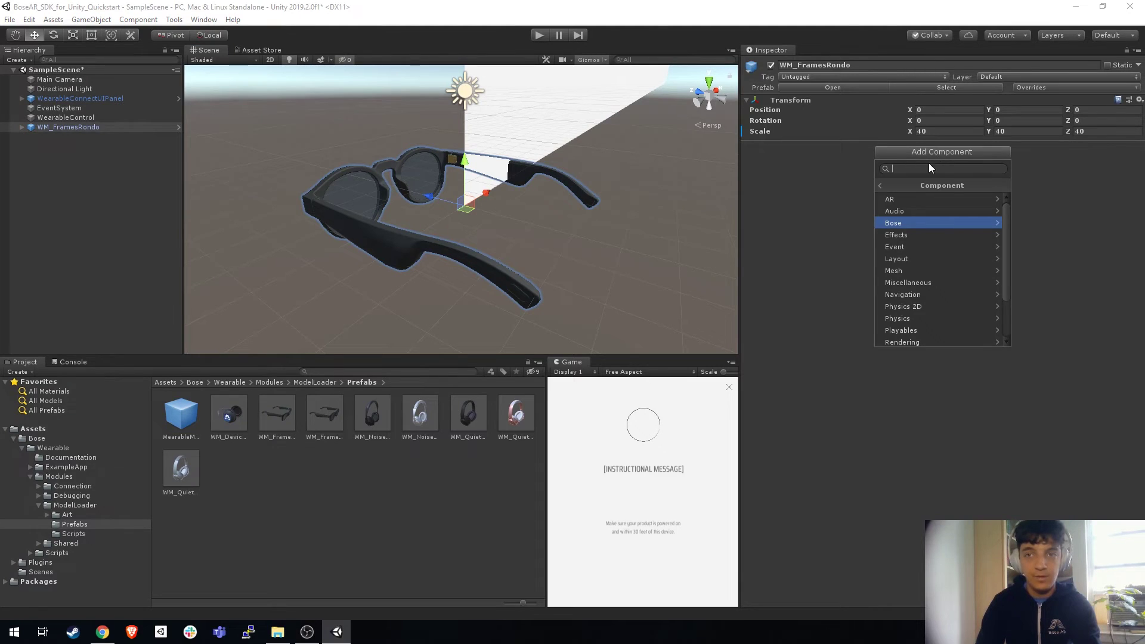
pyautogui.click(905, 223)
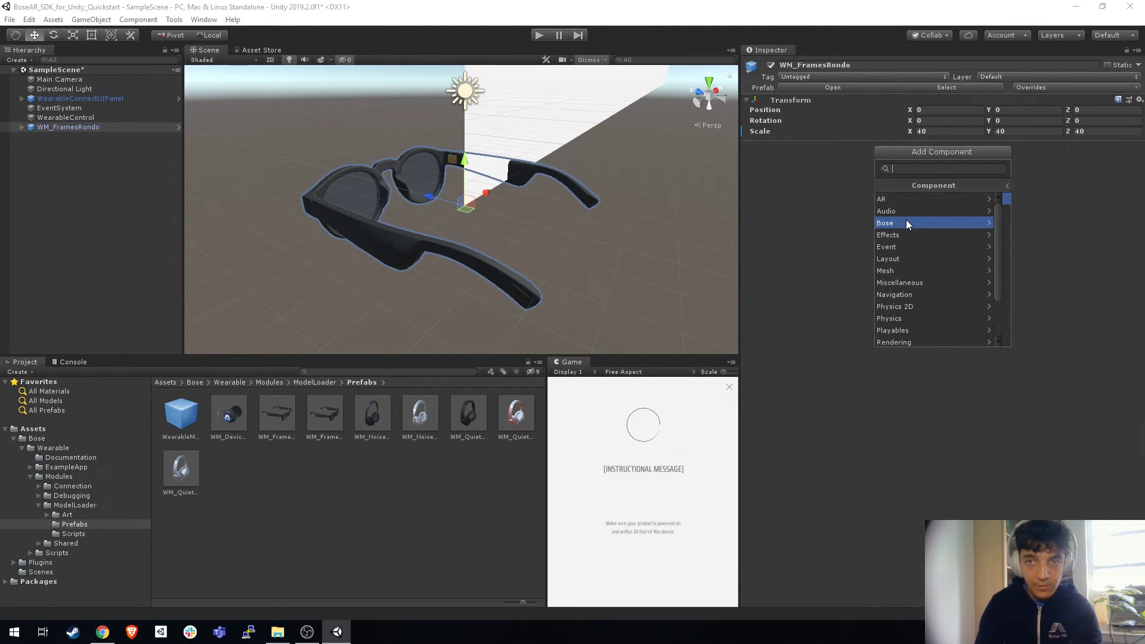
pyautogui.click(911, 201)
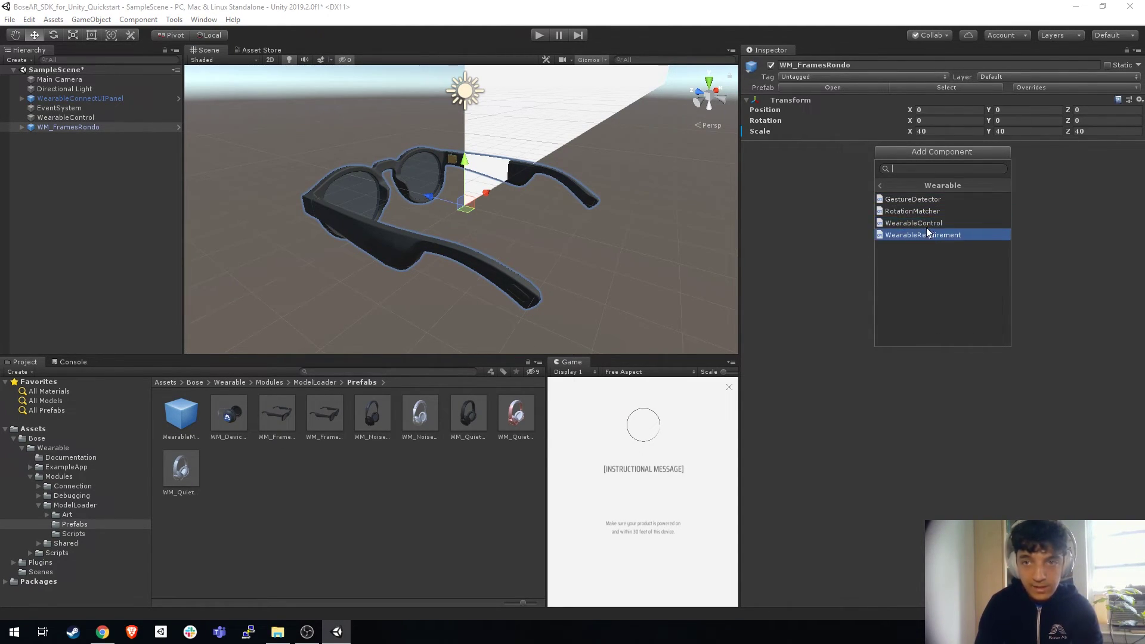
pyautogui.click(922, 209)
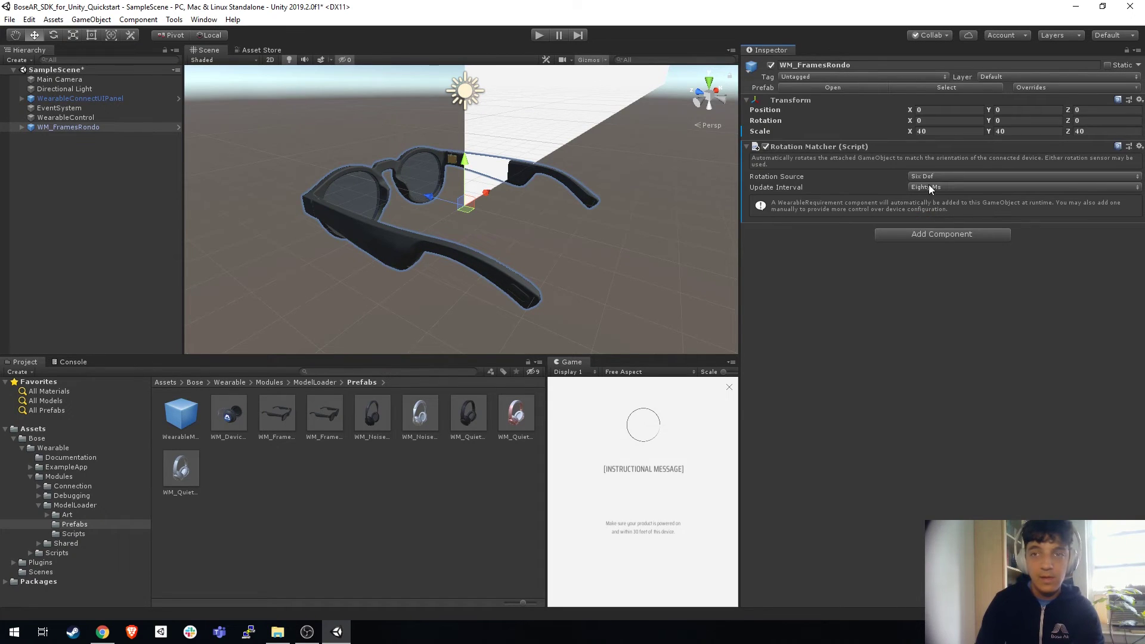
pyautogui.click(930, 188)
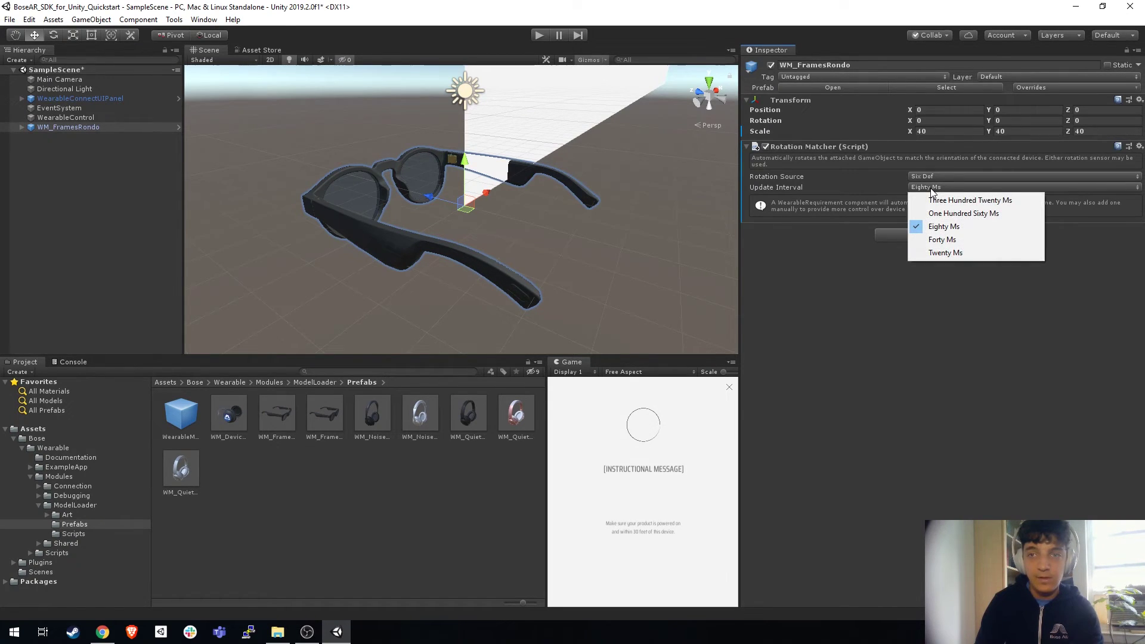
pyautogui.click(939, 239)
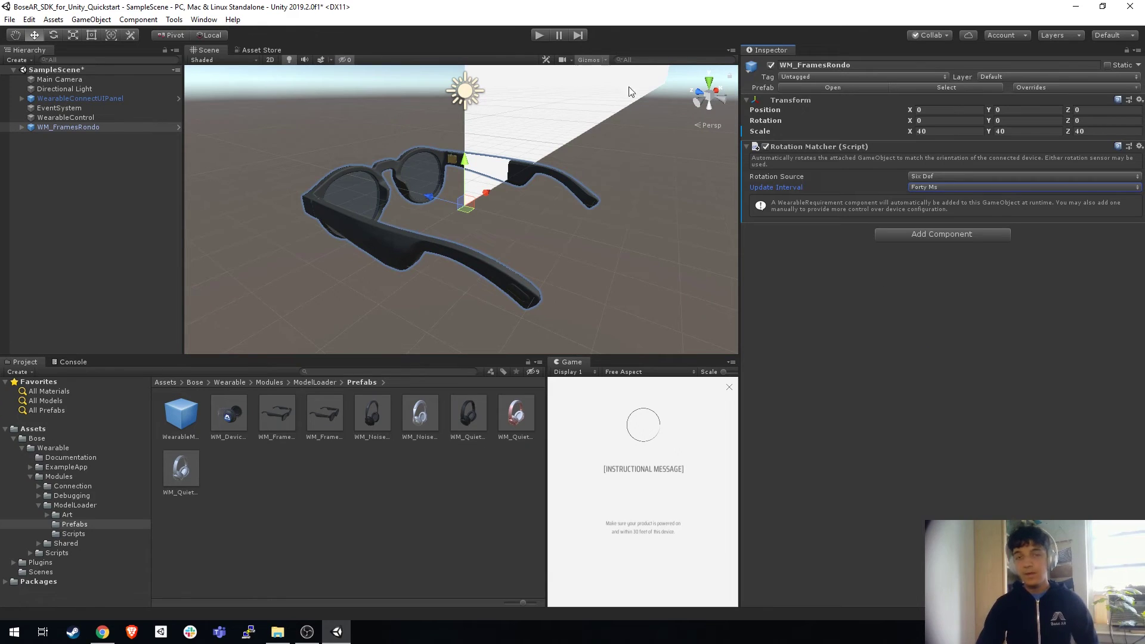
# Enter Play mode to run SampleScene with the scaled WM_FramesRondo glasses in the editor.
pyautogui.click(538, 35)
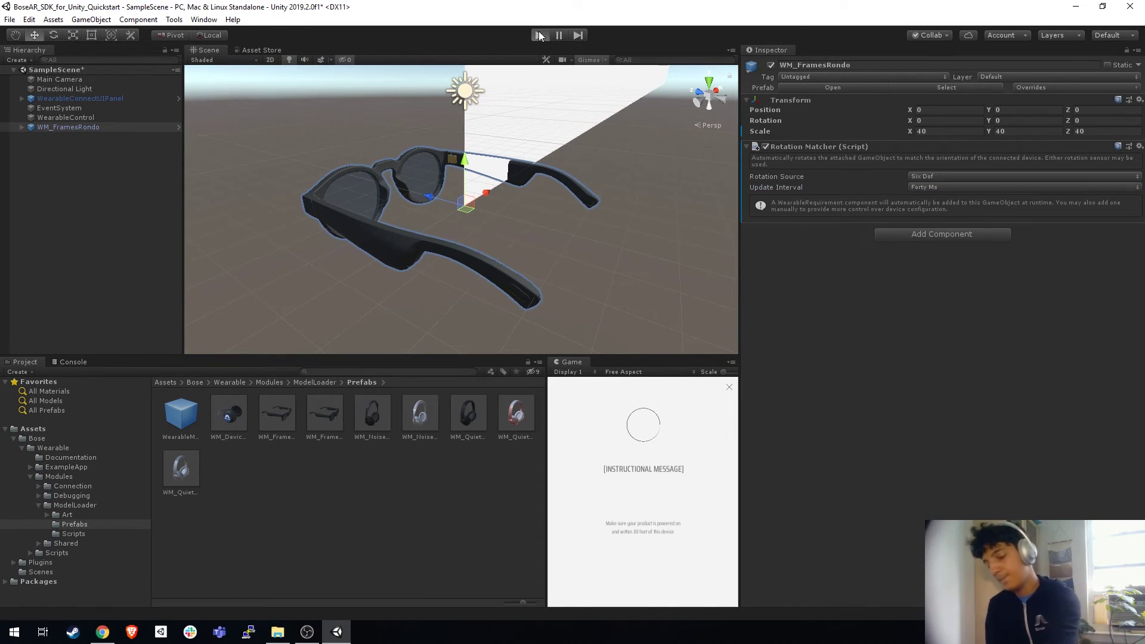